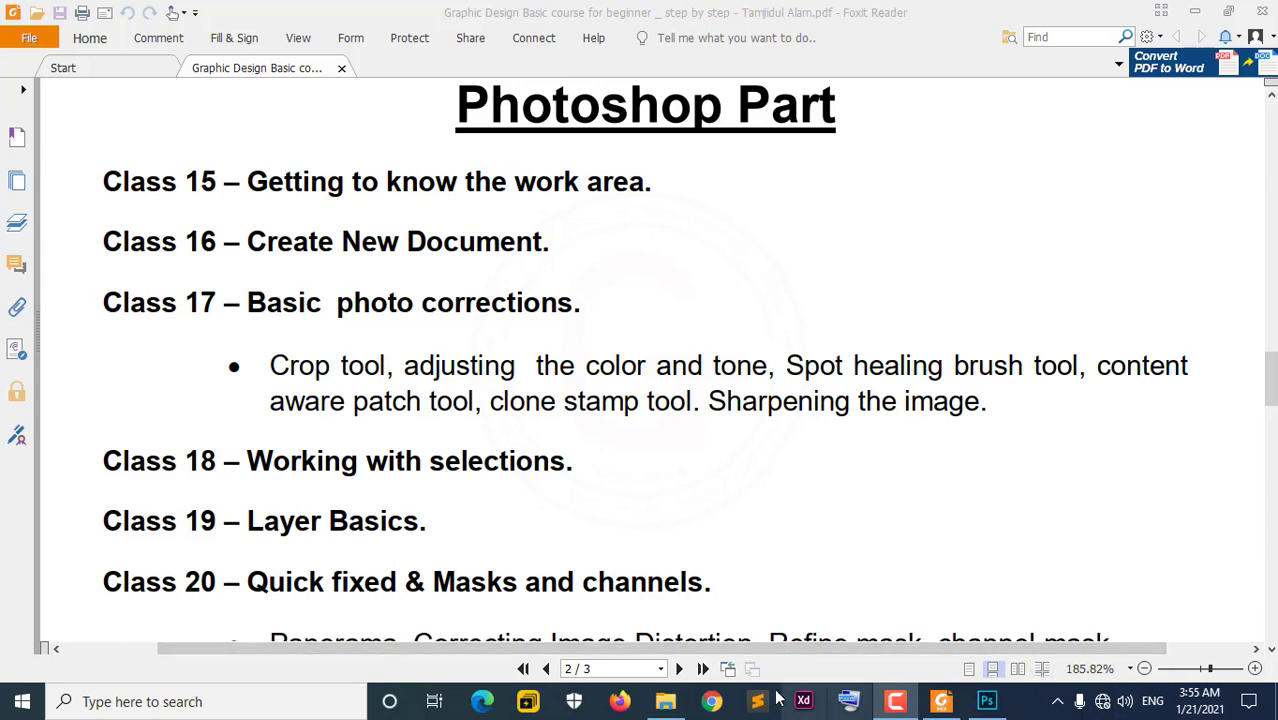
Step: Browse the Photoshop practice folder in File Explorer's Details view, then return to the course PDF
left_click(1104, 703)
left_click(1104, 703)
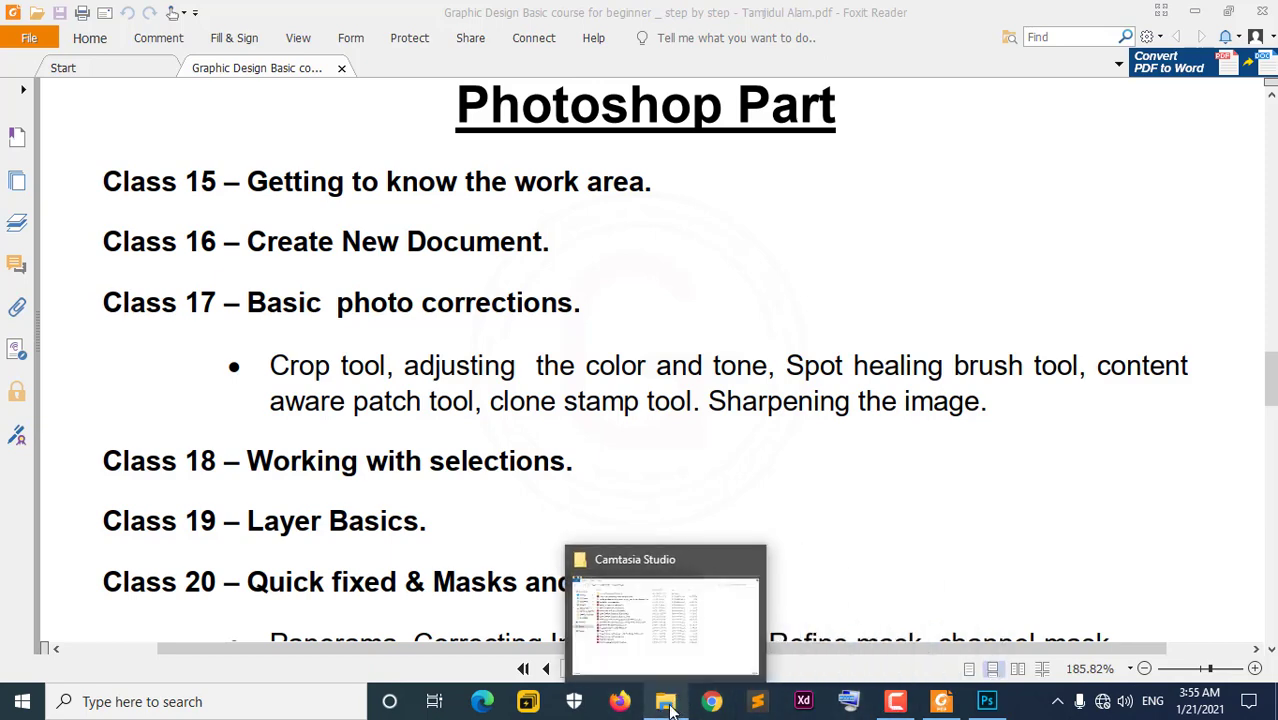
left_click(667, 703)
left_click(95, 245)
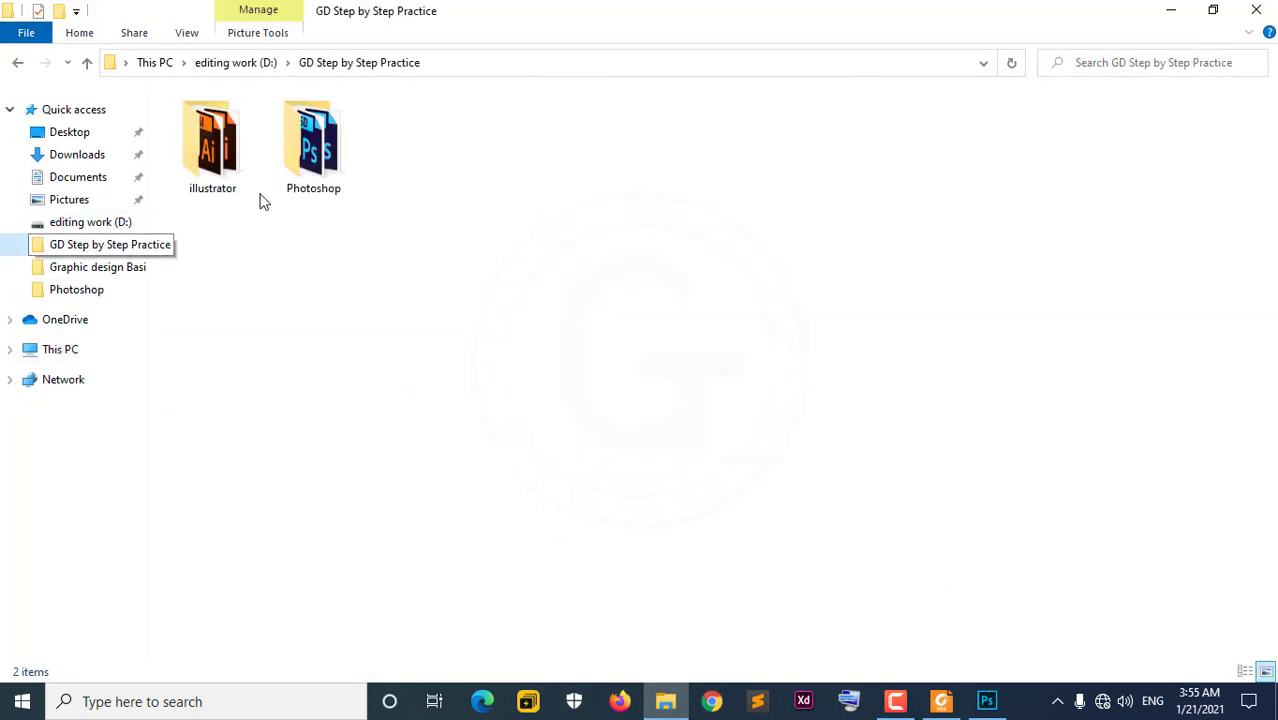
double_click(312, 155)
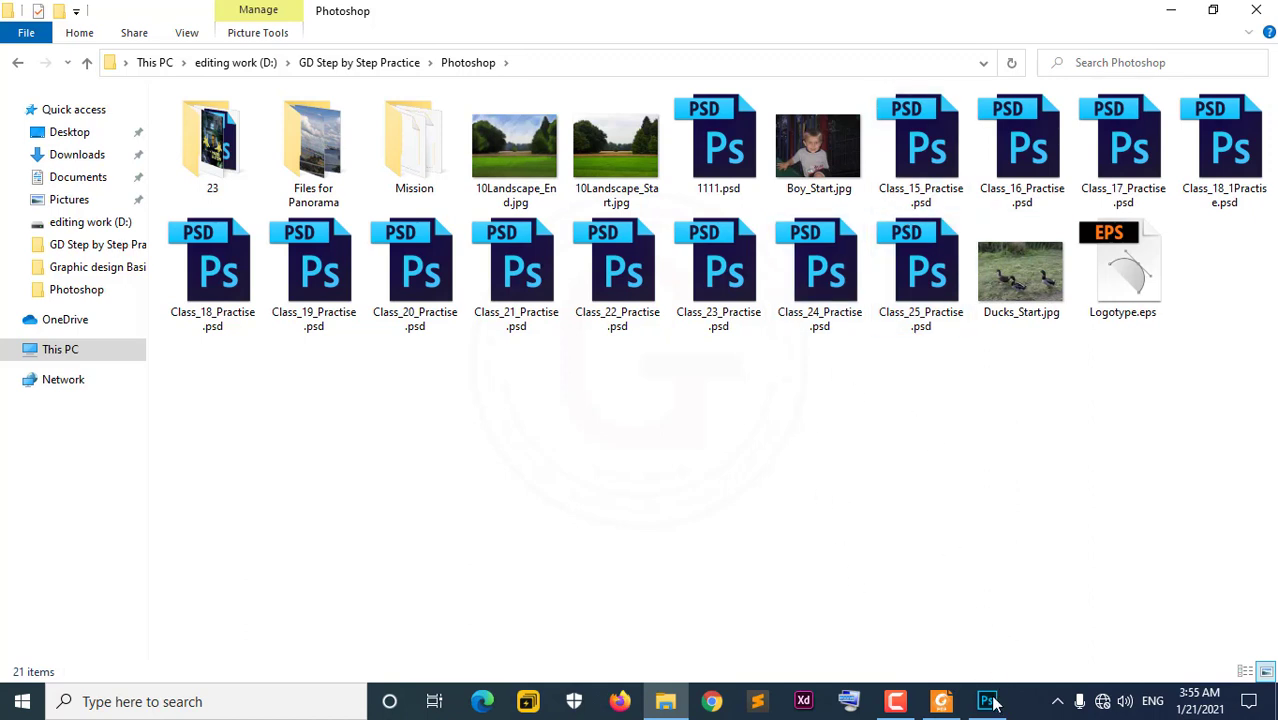
left_click(1245, 671)
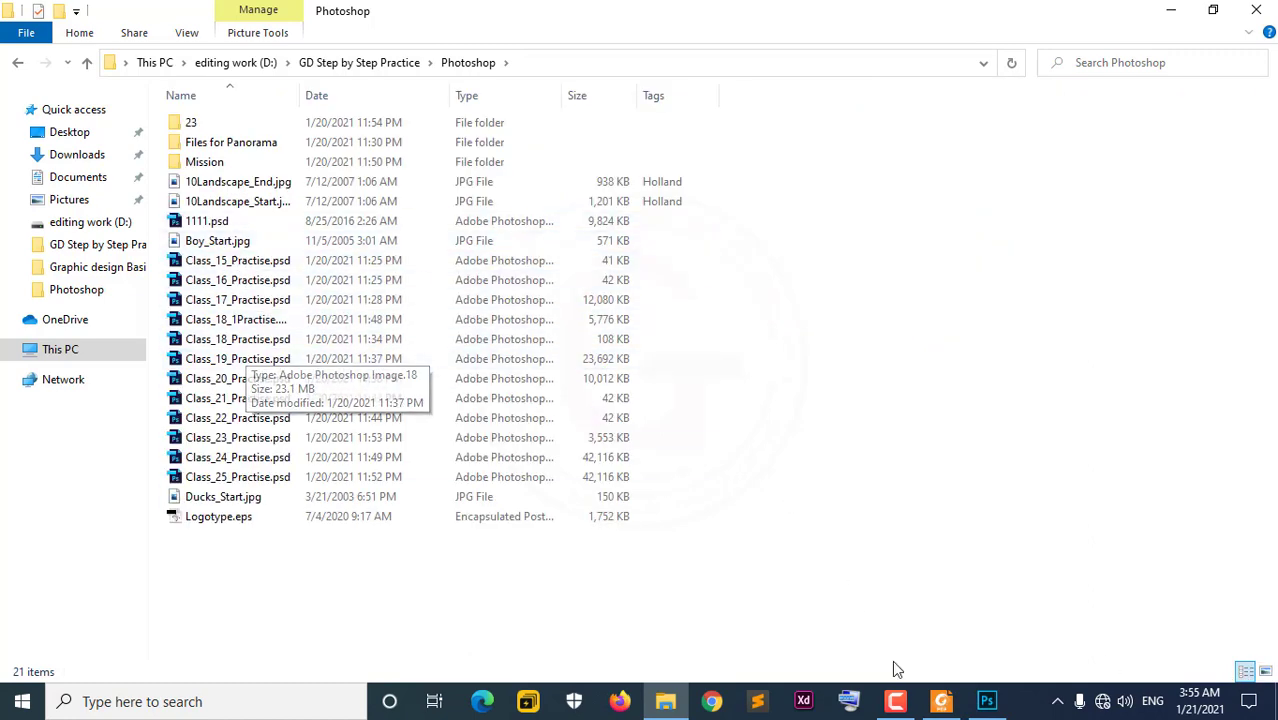
left_click(941, 701)
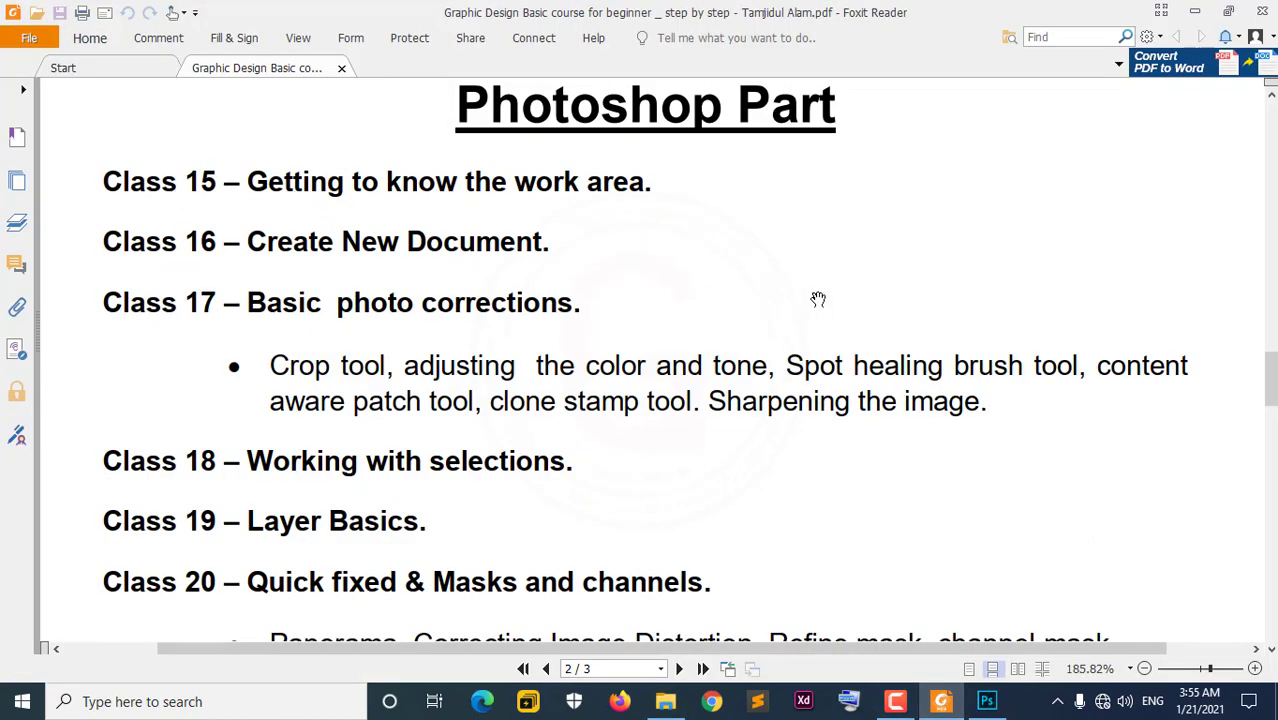
Step: In Photoshop, start File > Open and browse to GD Step by Step Practice > Photoshop
left_click(985, 700)
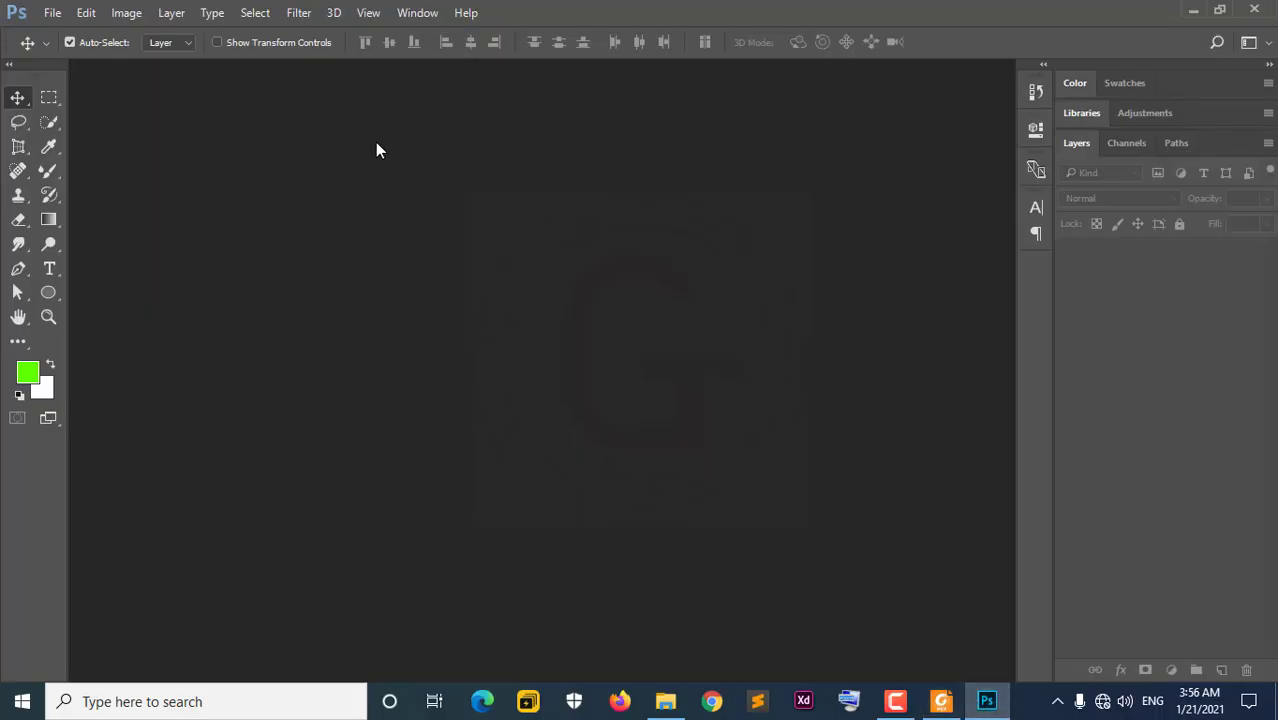
left_click(53, 13)
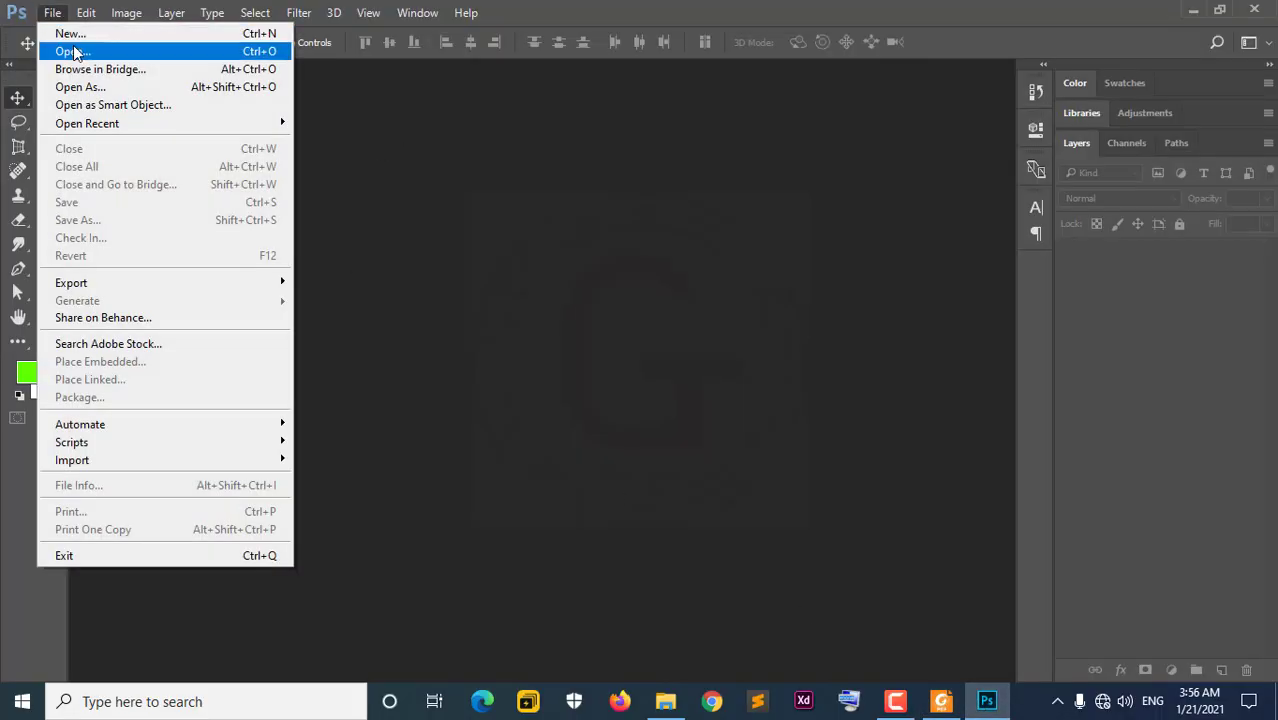
left_click(68, 48)
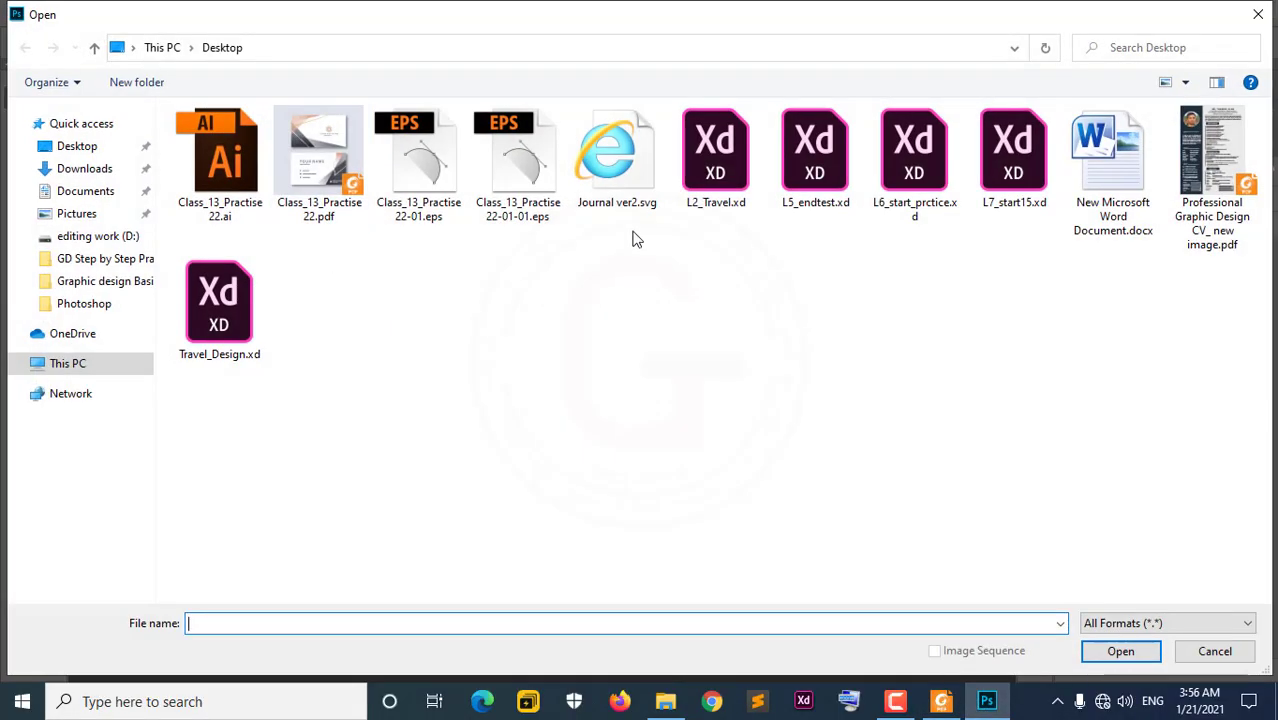
left_click(140, 260)
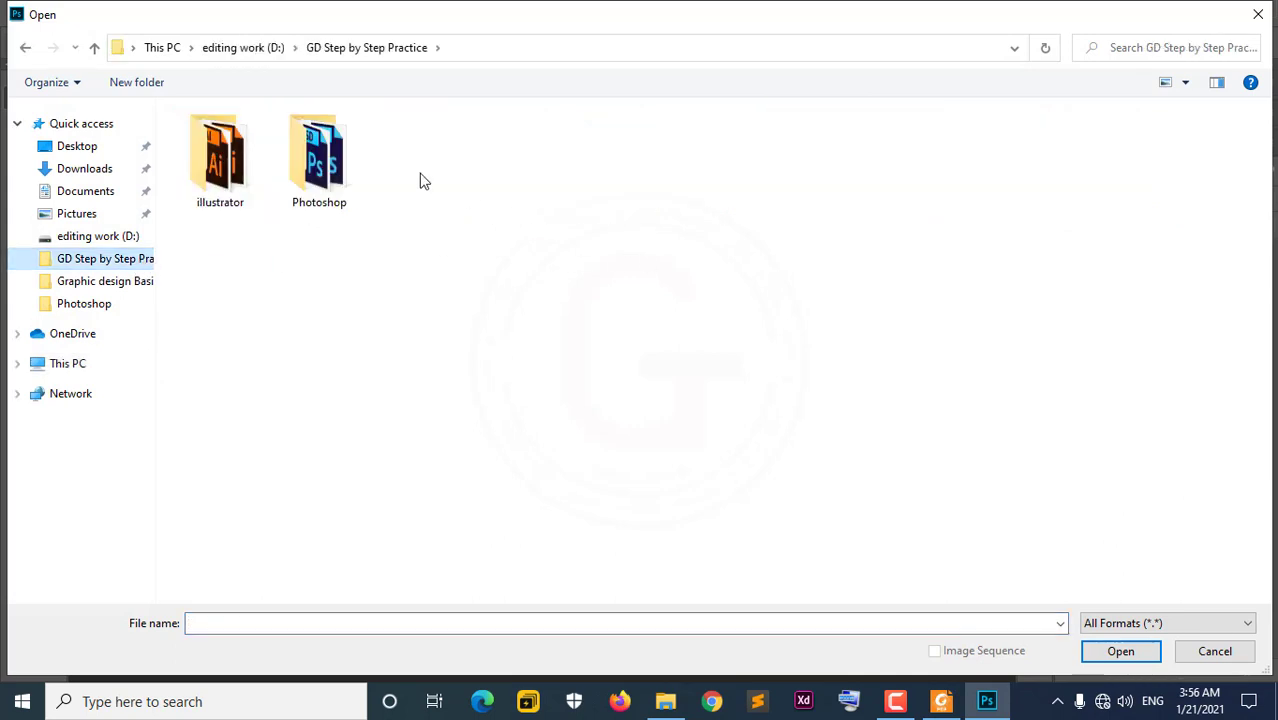
double_click(330, 168)
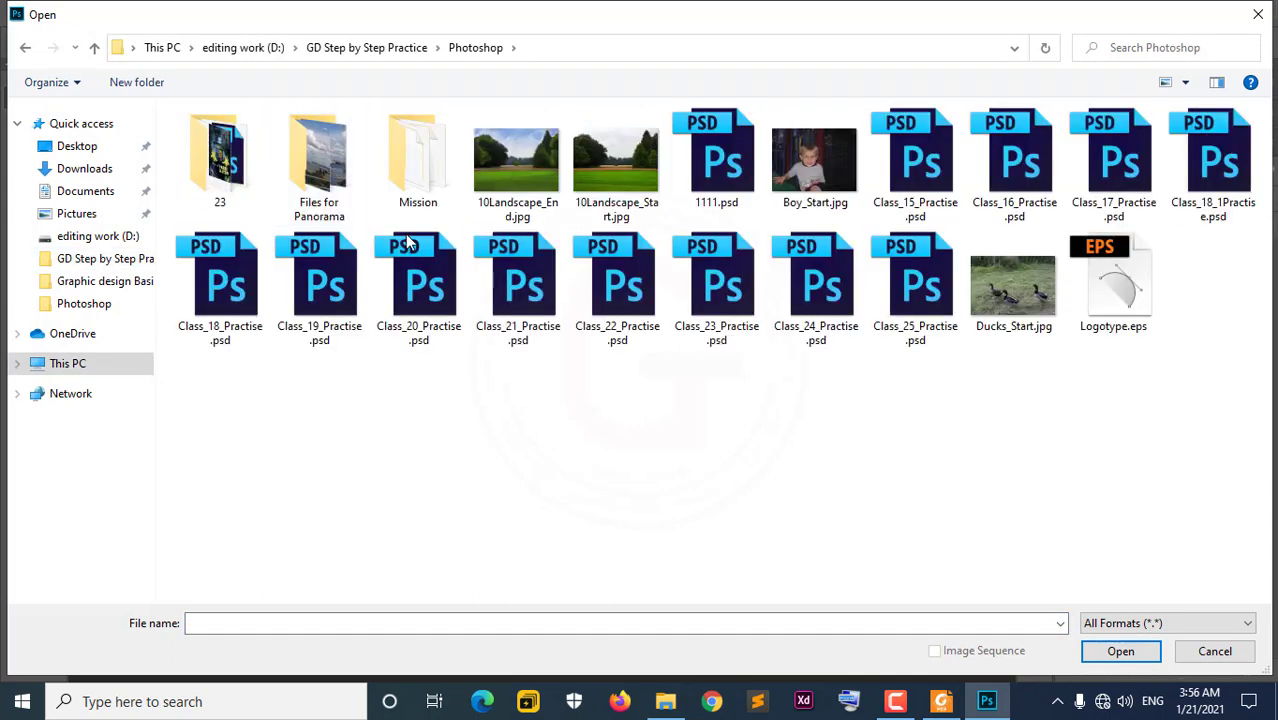
Step: List the folder's files in Details view and open Class_15_Practise.psd
left_click(1185, 84)
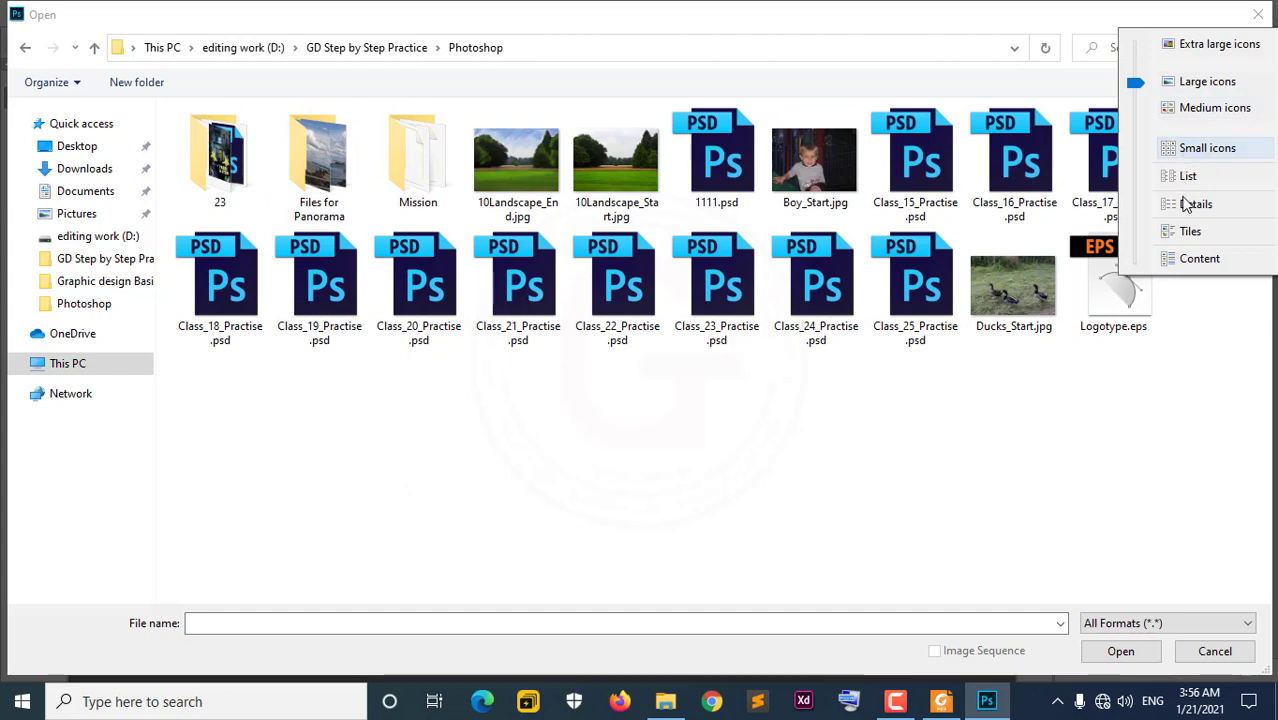
left_click(1178, 257)
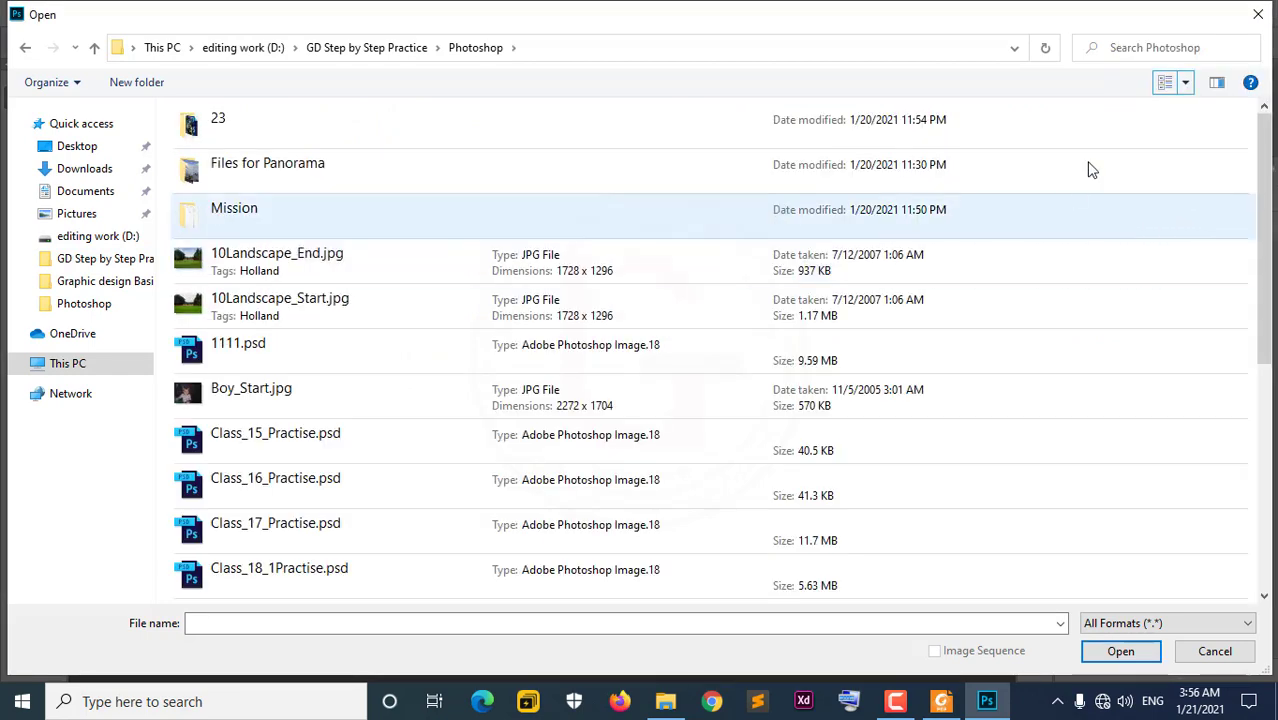
left_click(1185, 83)
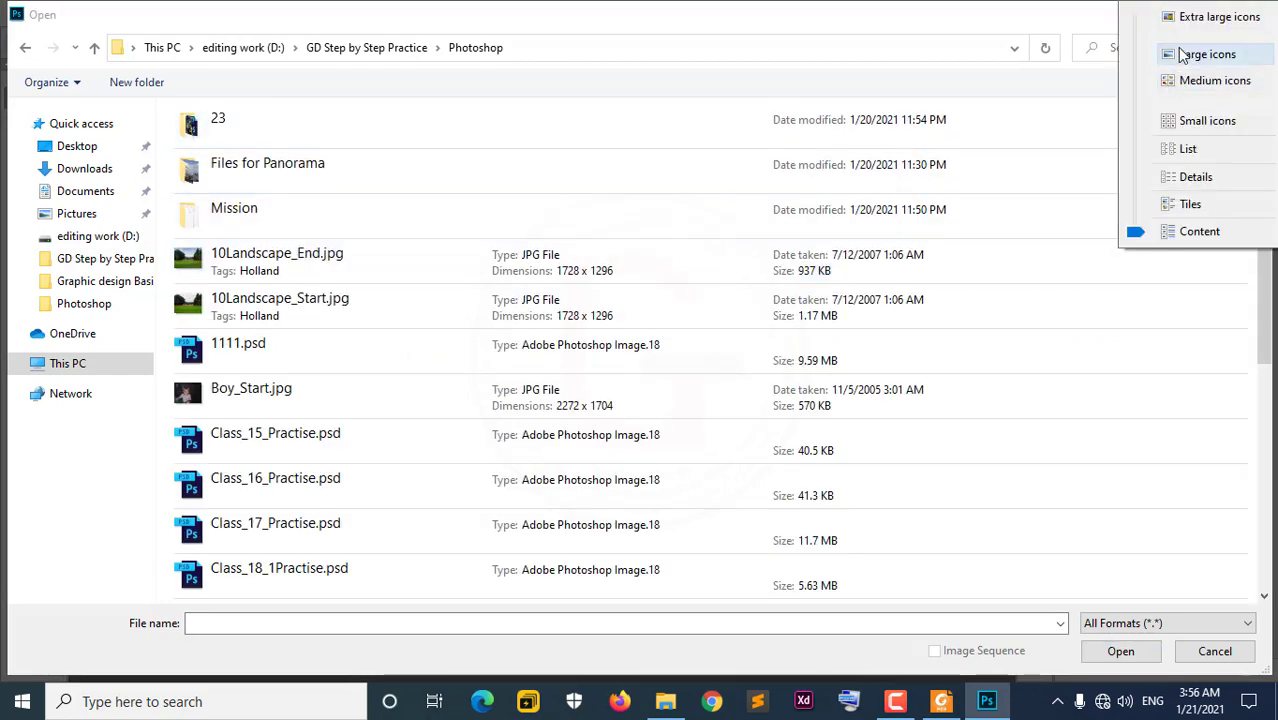
left_click(1185, 186)
left_click(264, 276)
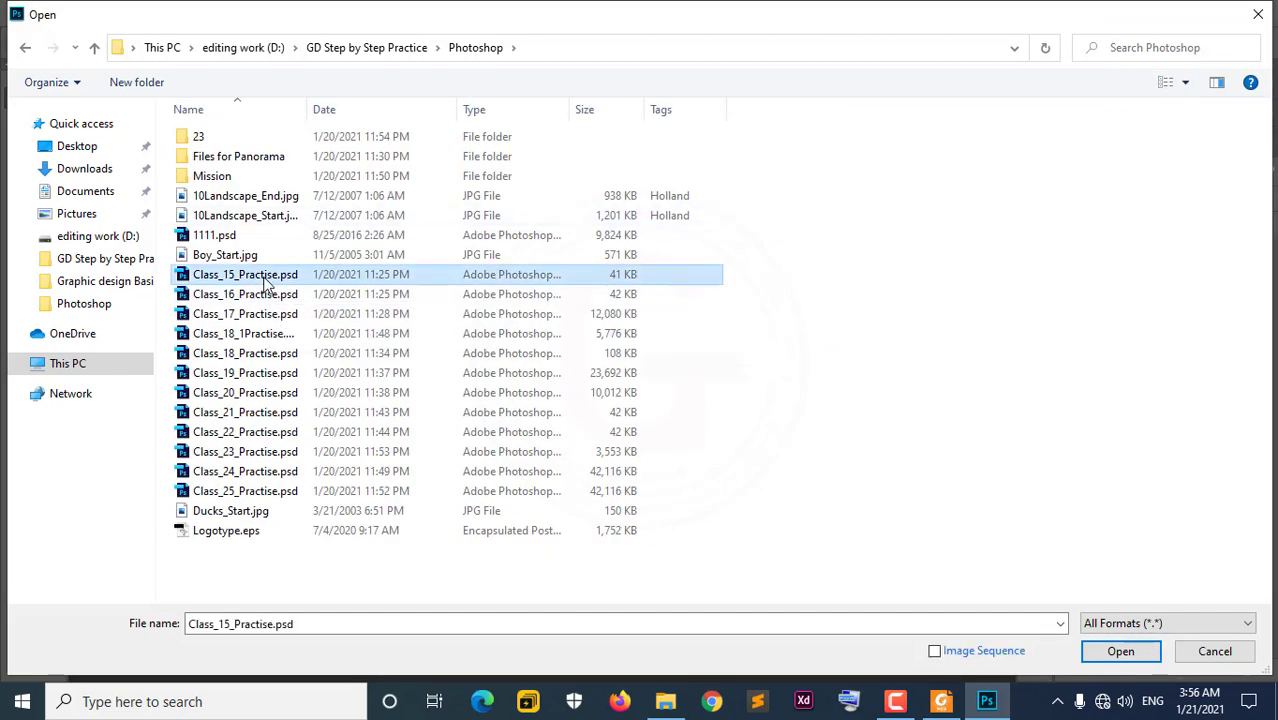
left_click(1121, 651)
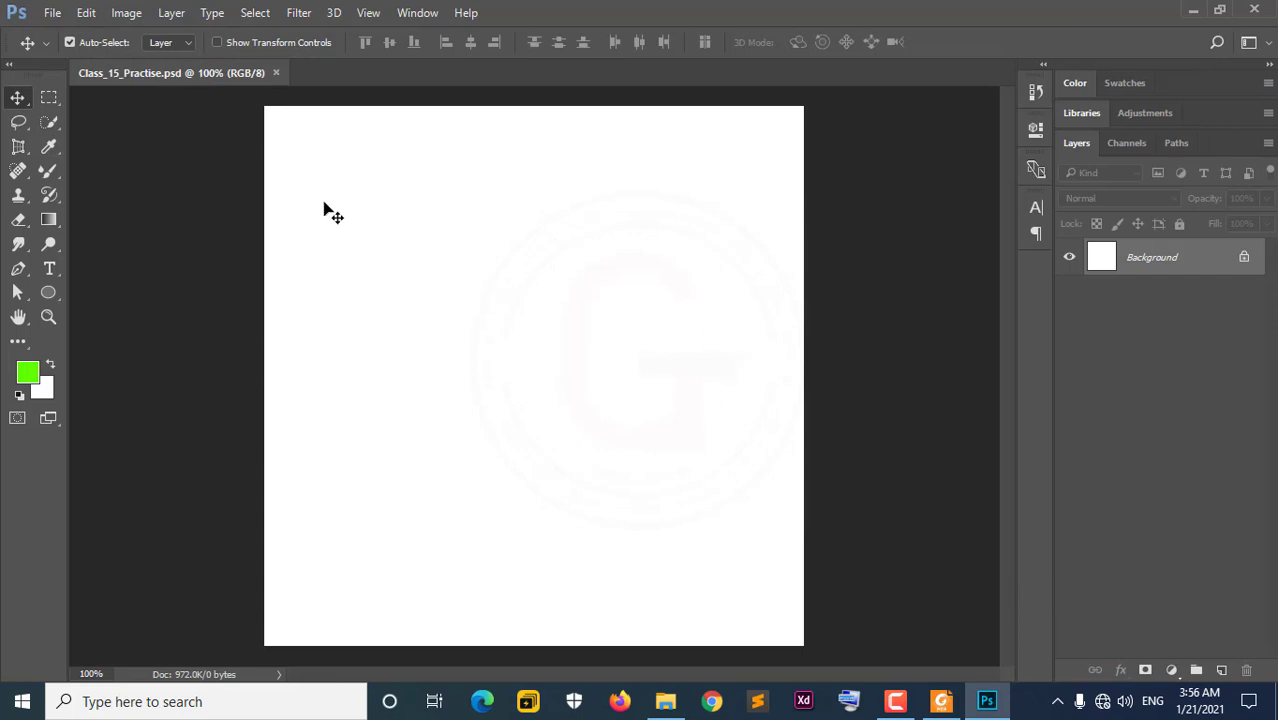
Step: Close Class_15_Practise.psd, then look over the General and Interface preferences and apply them with OK
left_click(276, 73)
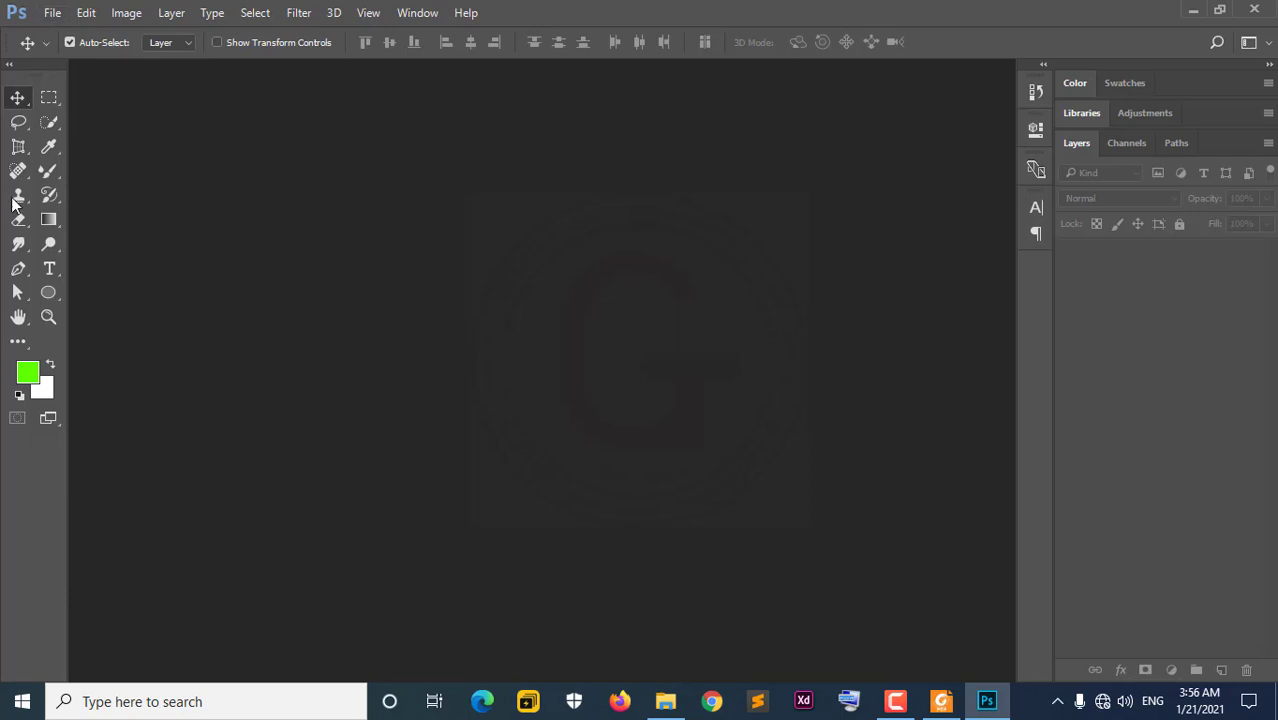
left_click(86, 13)
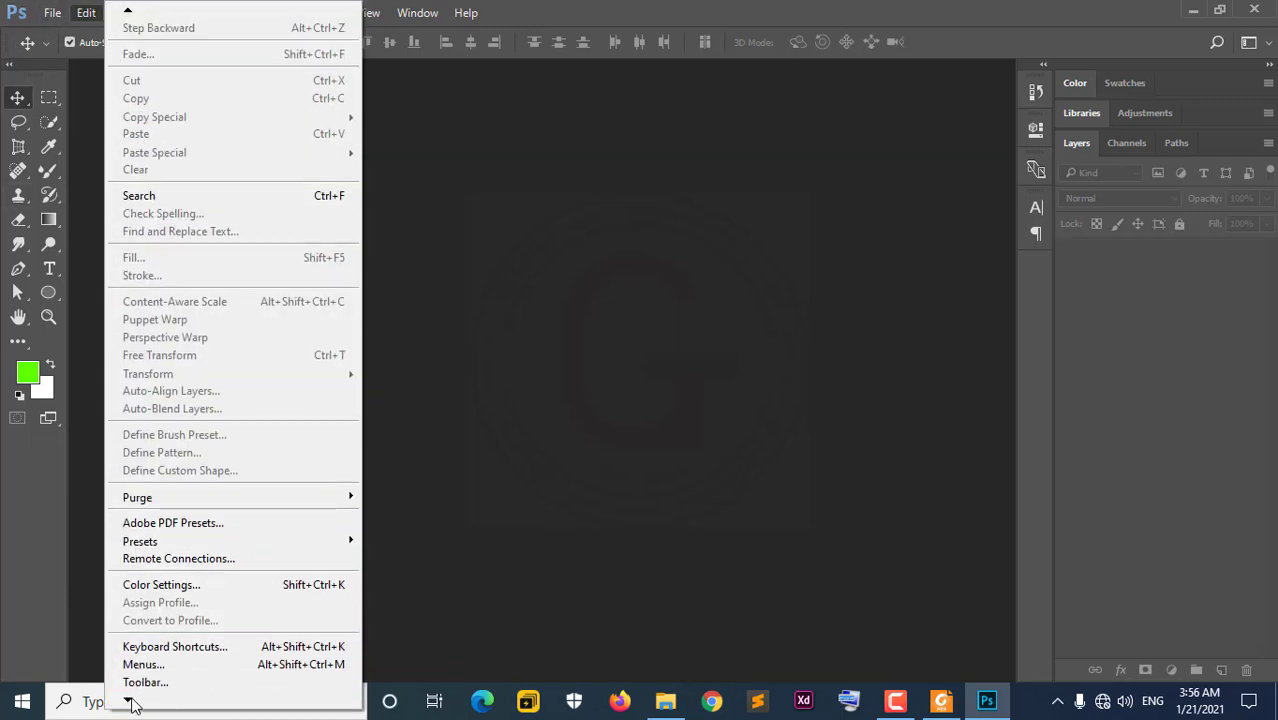
mouse_move(151, 683)
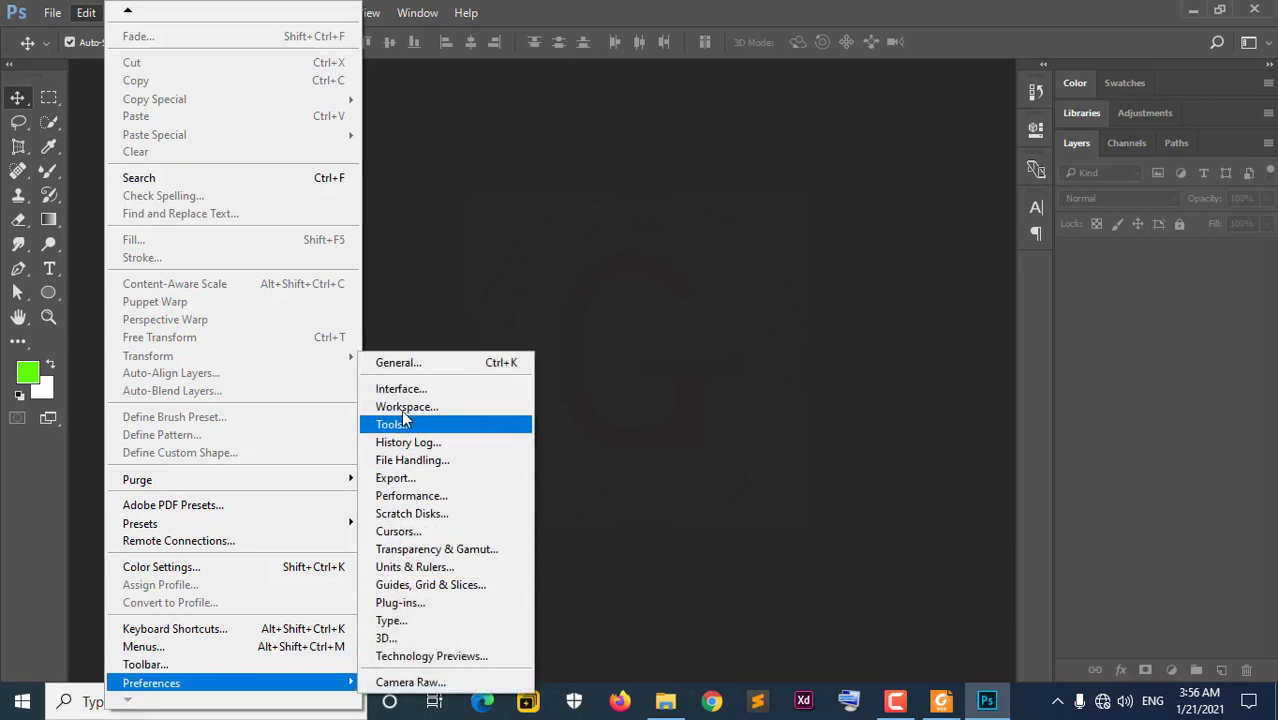
left_click(405, 363)
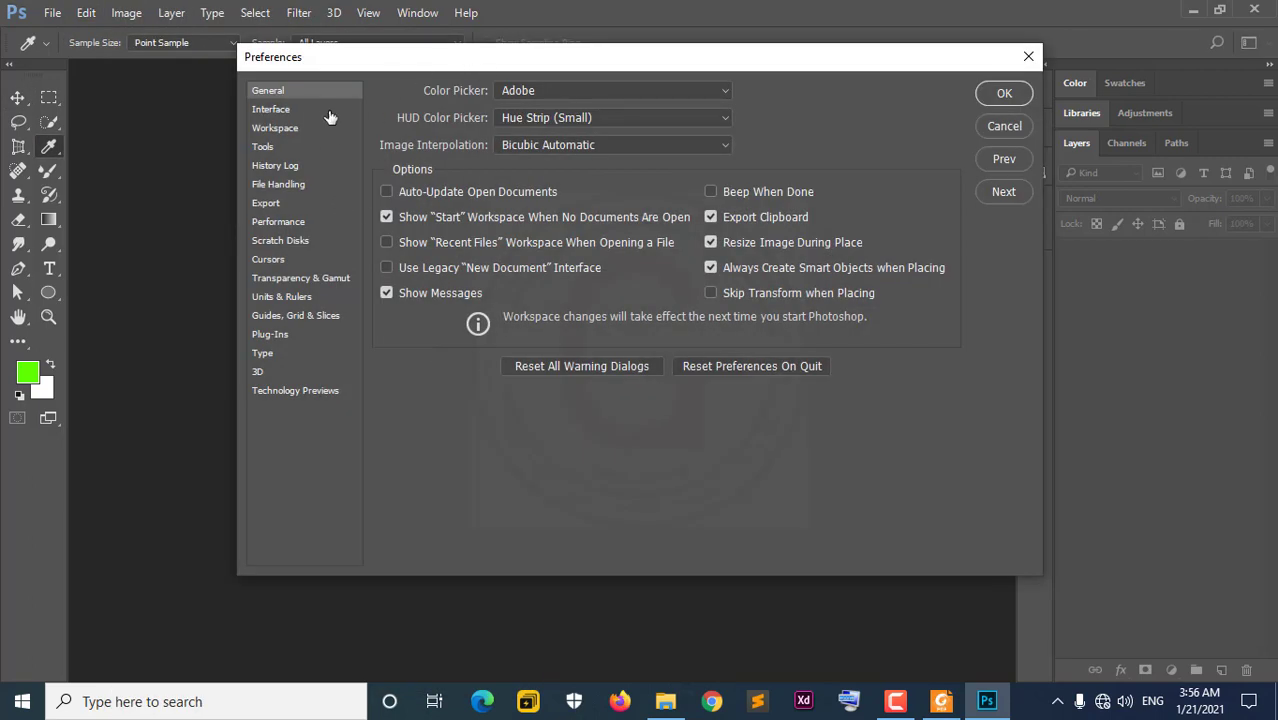
left_click(286, 113)
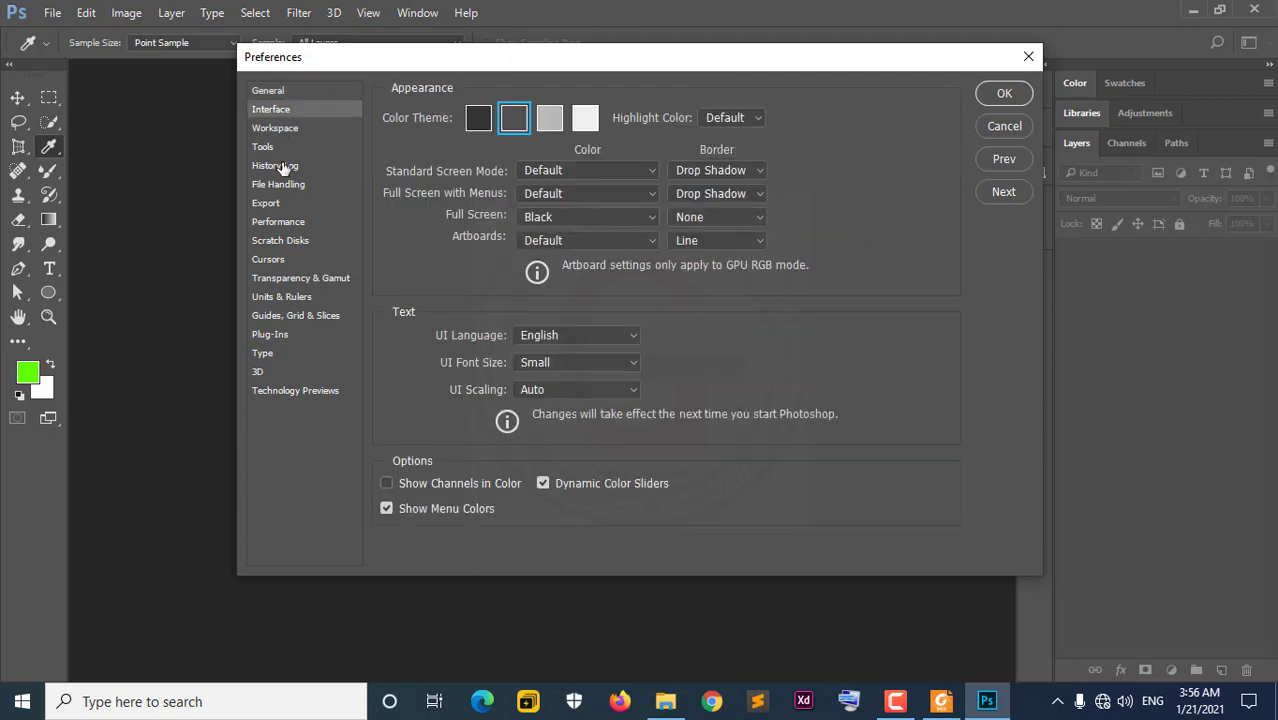
left_click(997, 97)
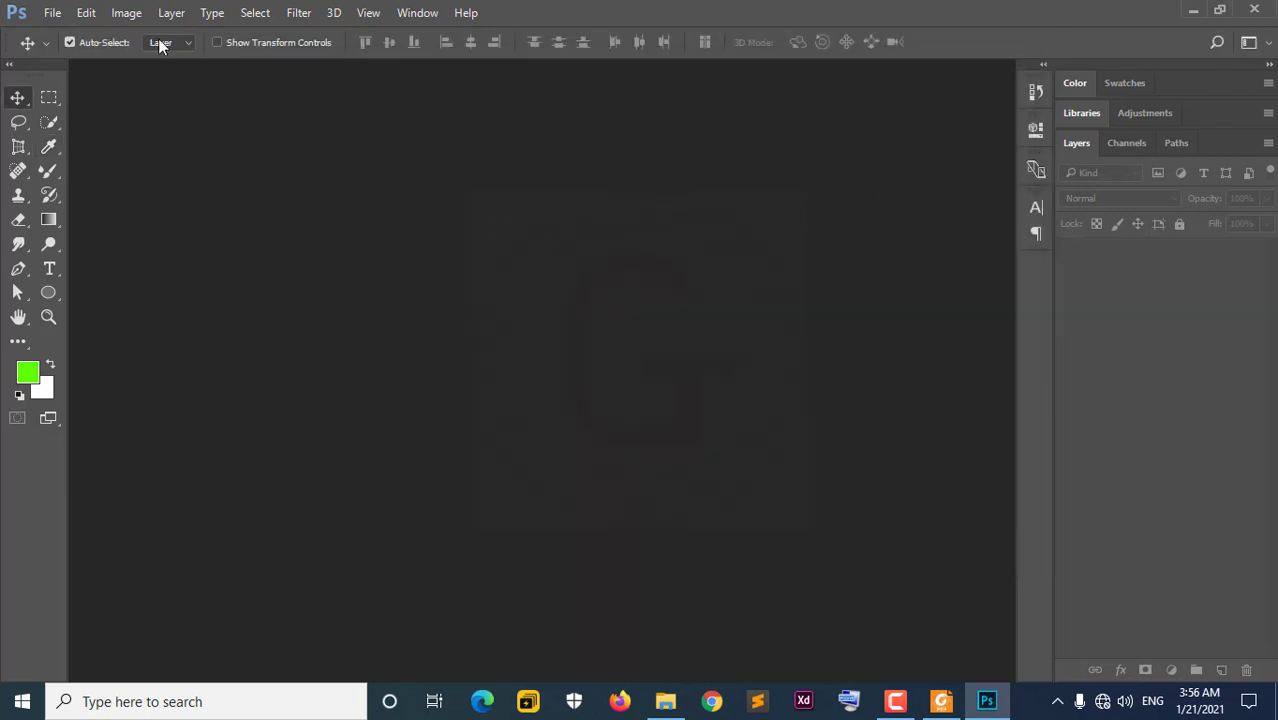
Step: Reopen Preferences and review Interface, Workspace, Tools, History Log and File Handling pages
left_click(52, 13)
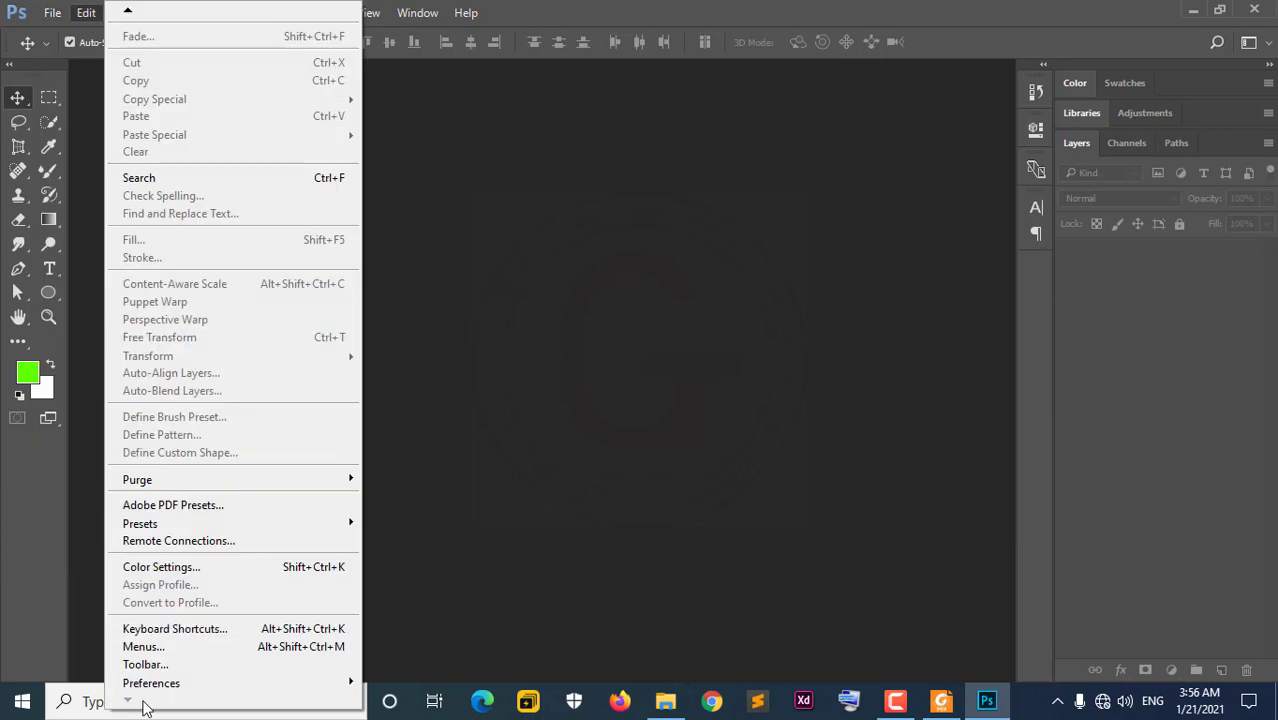
mouse_move(151, 683)
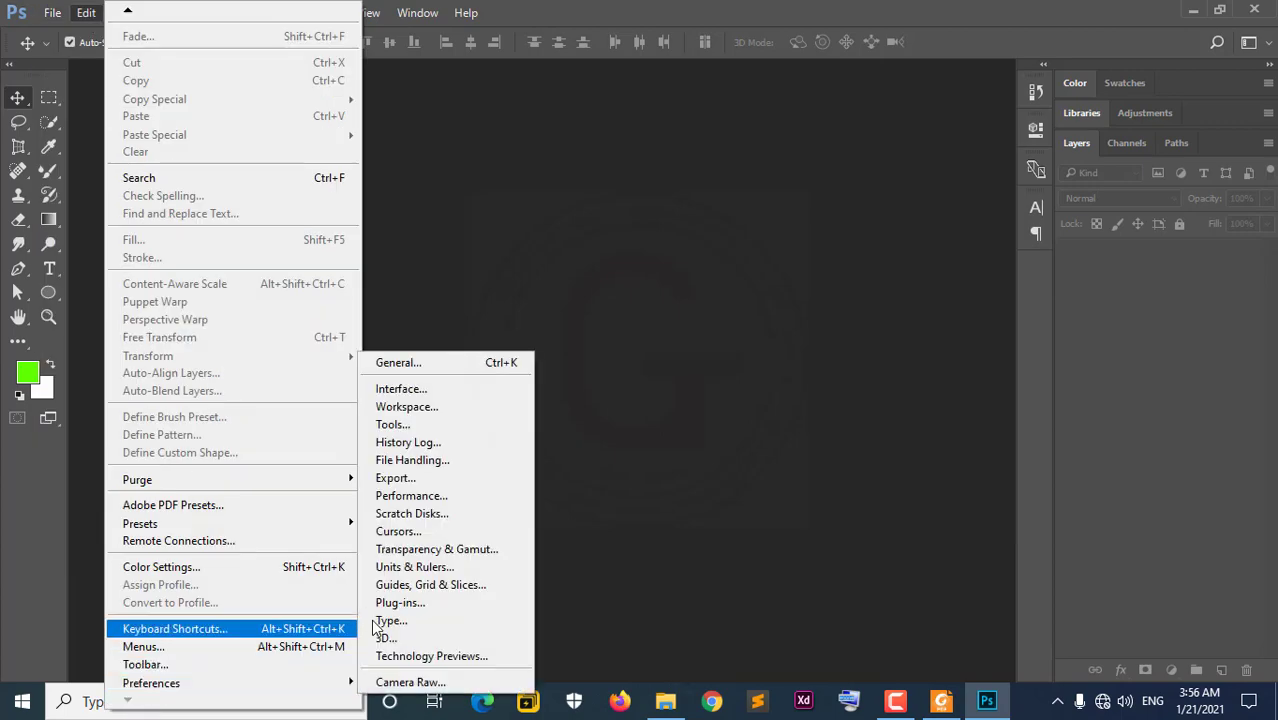
left_click(398, 362)
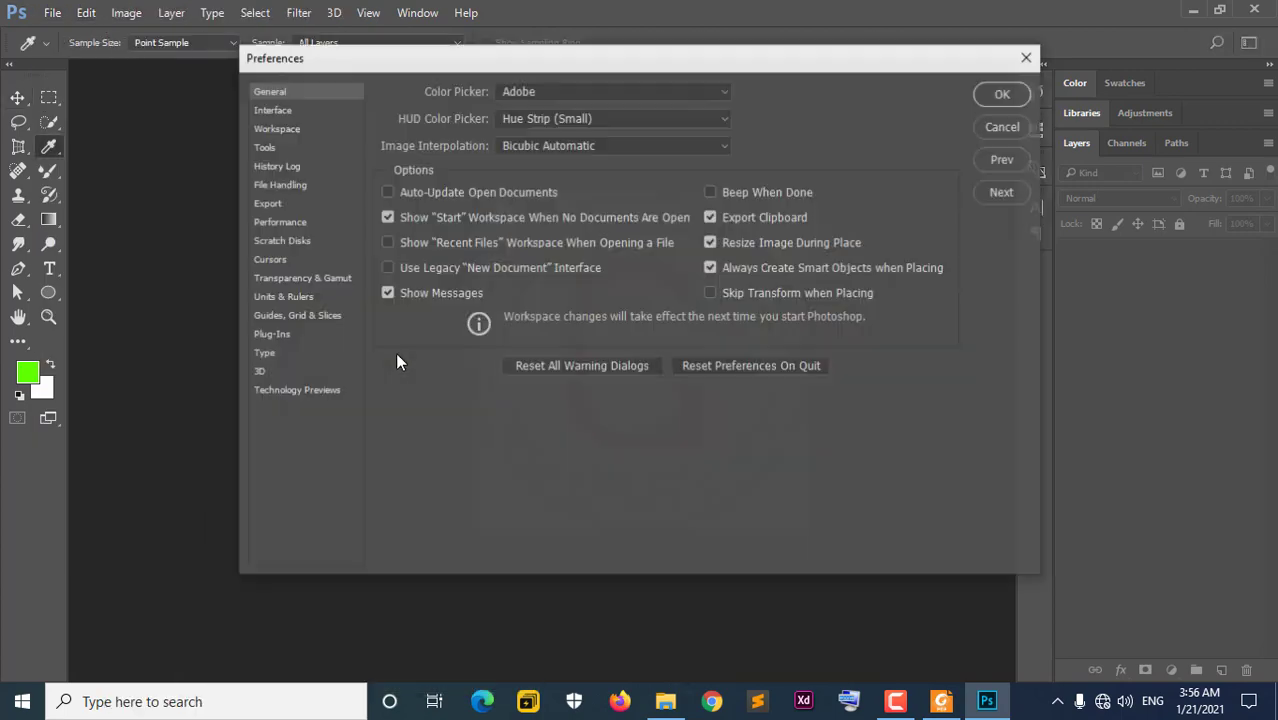
left_click(276, 112)
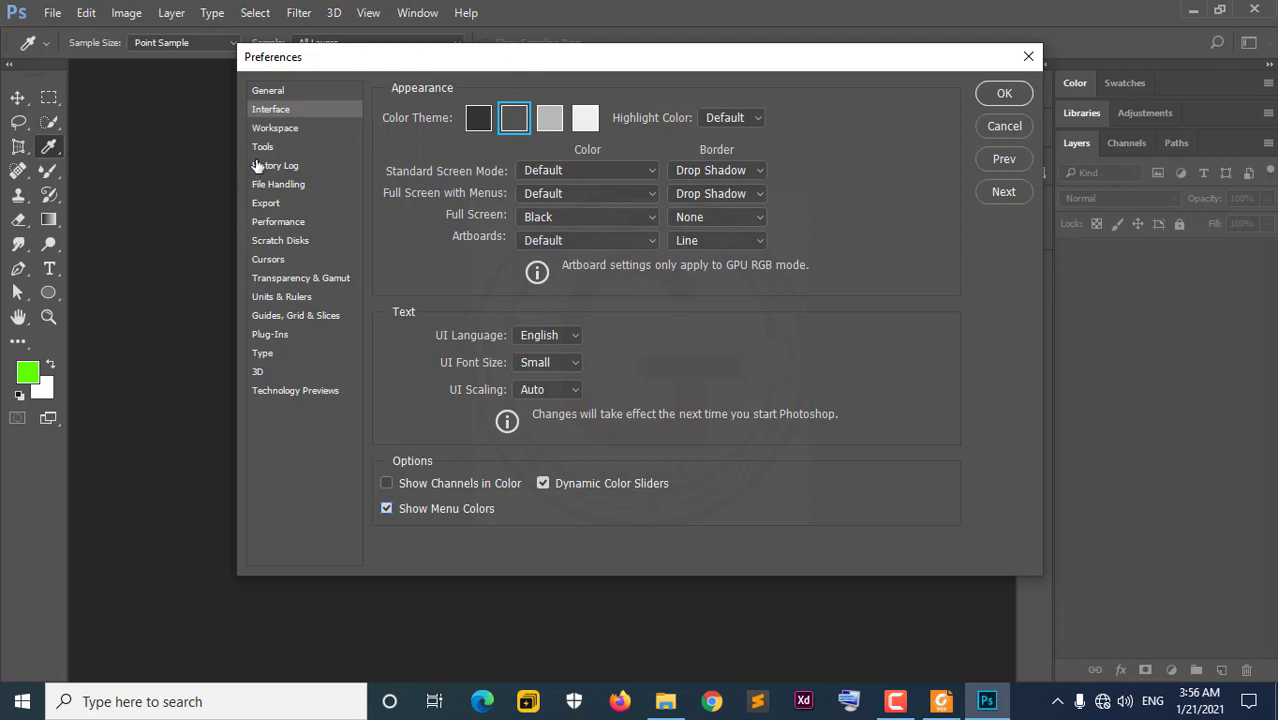
left_click(267, 132)
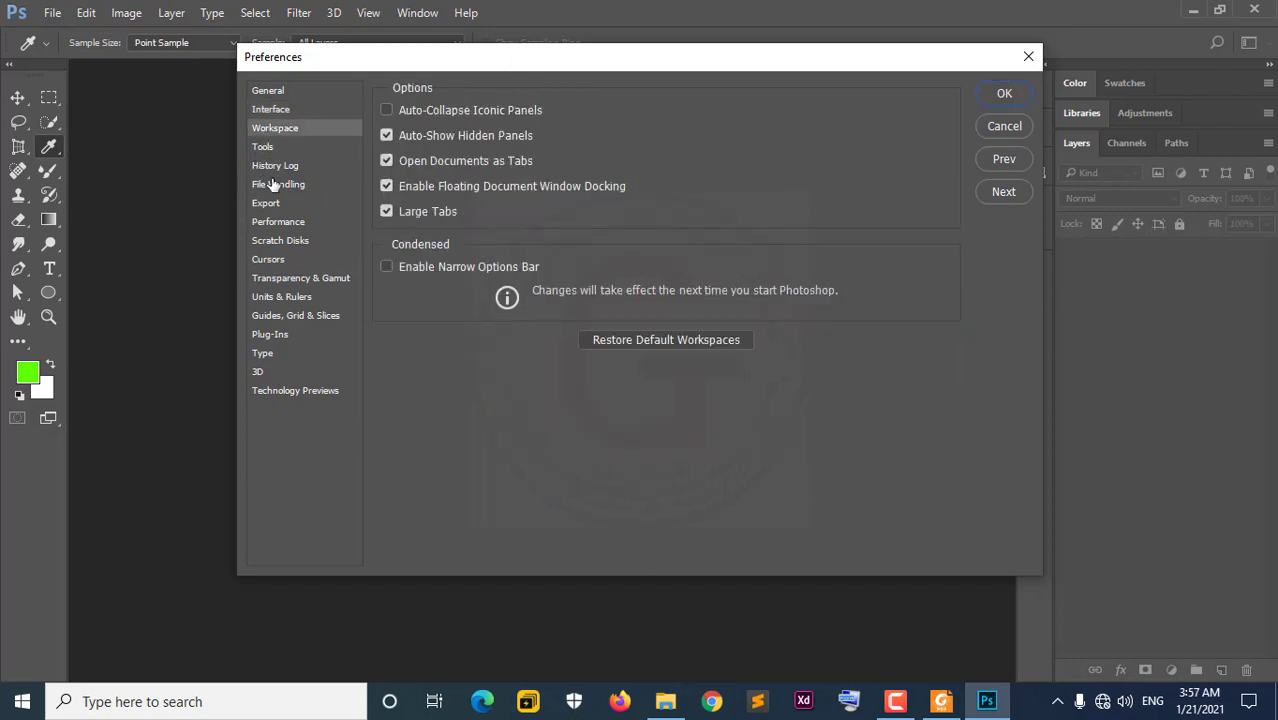
left_click(263, 150)
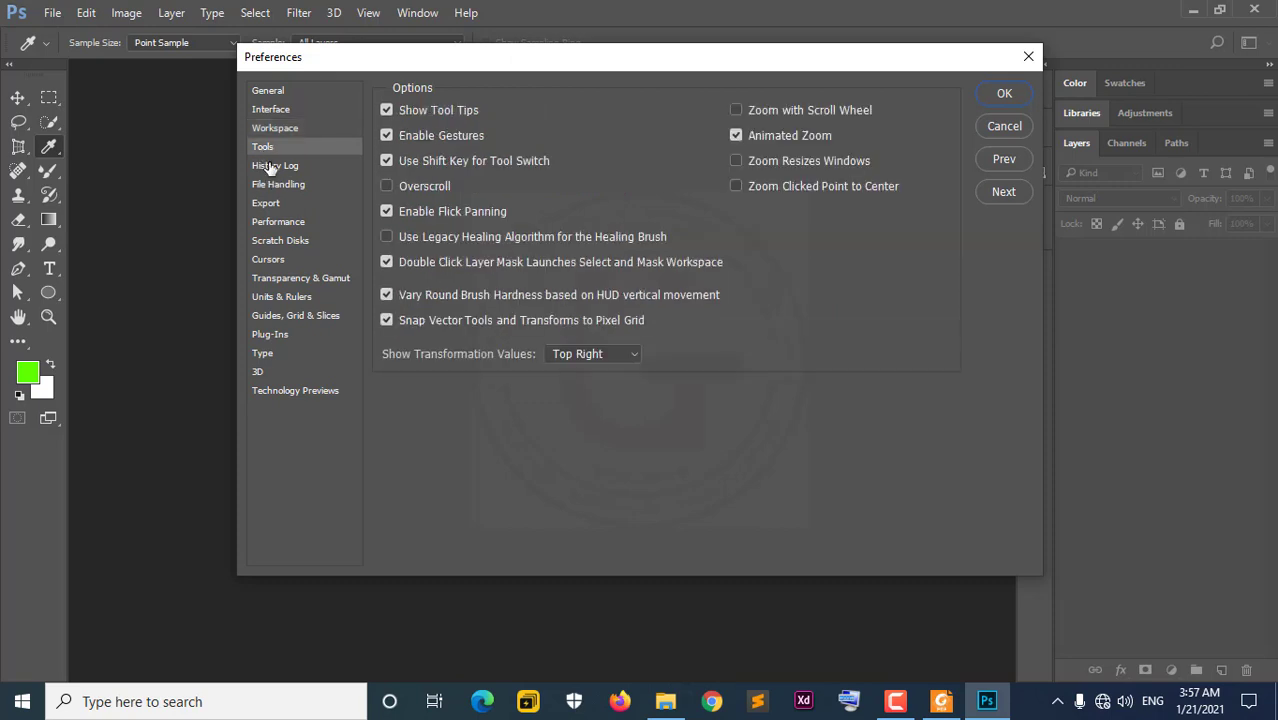
left_click(270, 166)
left_click(268, 185)
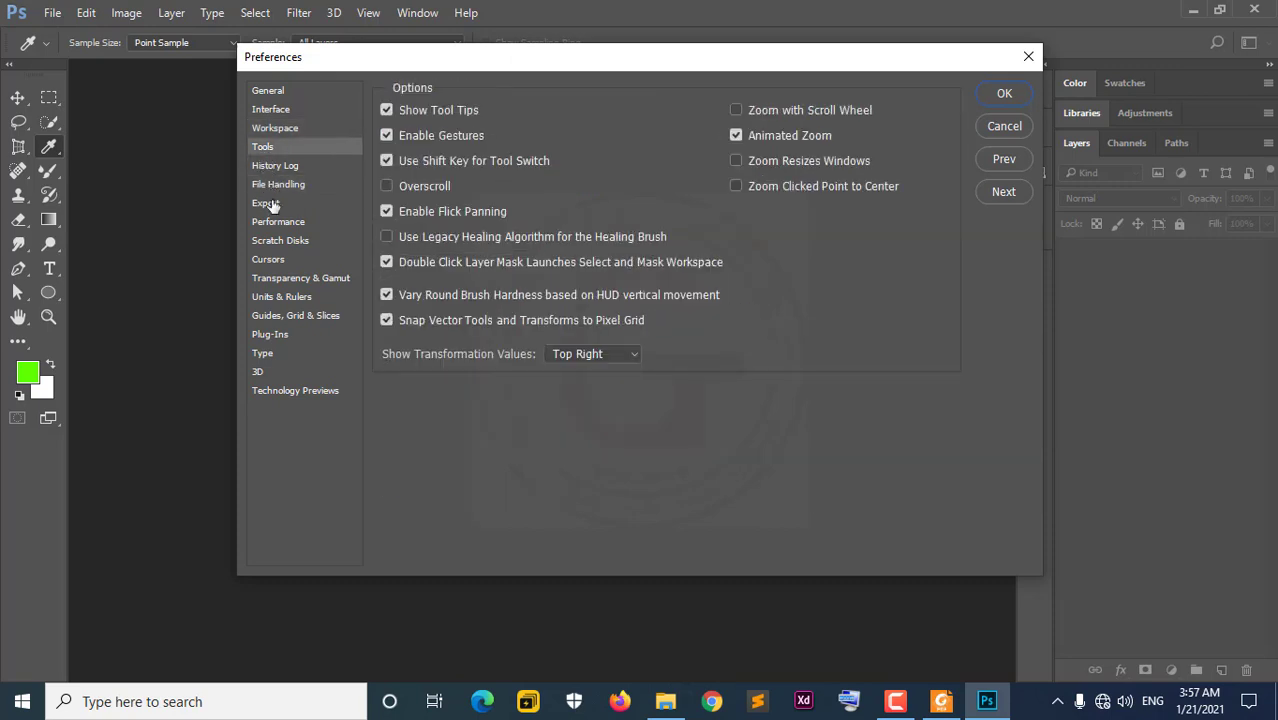
Step: Review Export, Cursors, Type, Technology Previews and Guides, Grid & Slices, ending on Plug-Ins
left_click(268, 203)
left_click(268, 260)
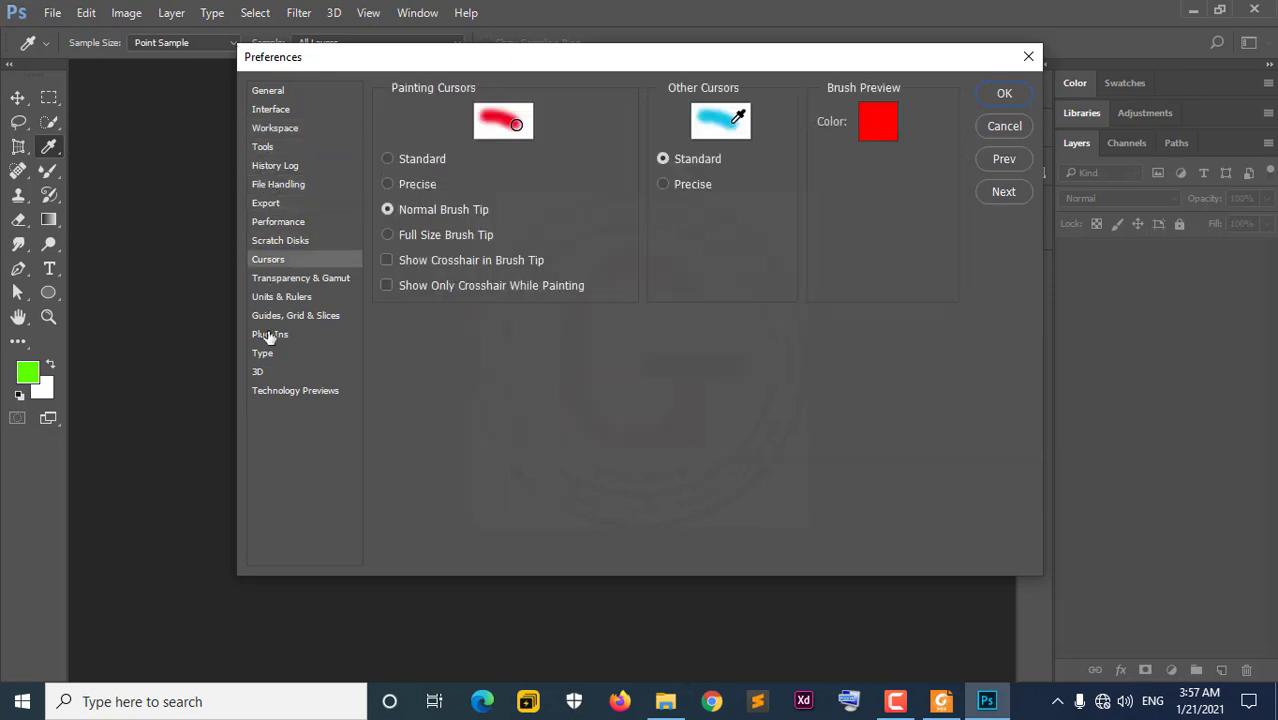
left_click(264, 353)
left_click(268, 393)
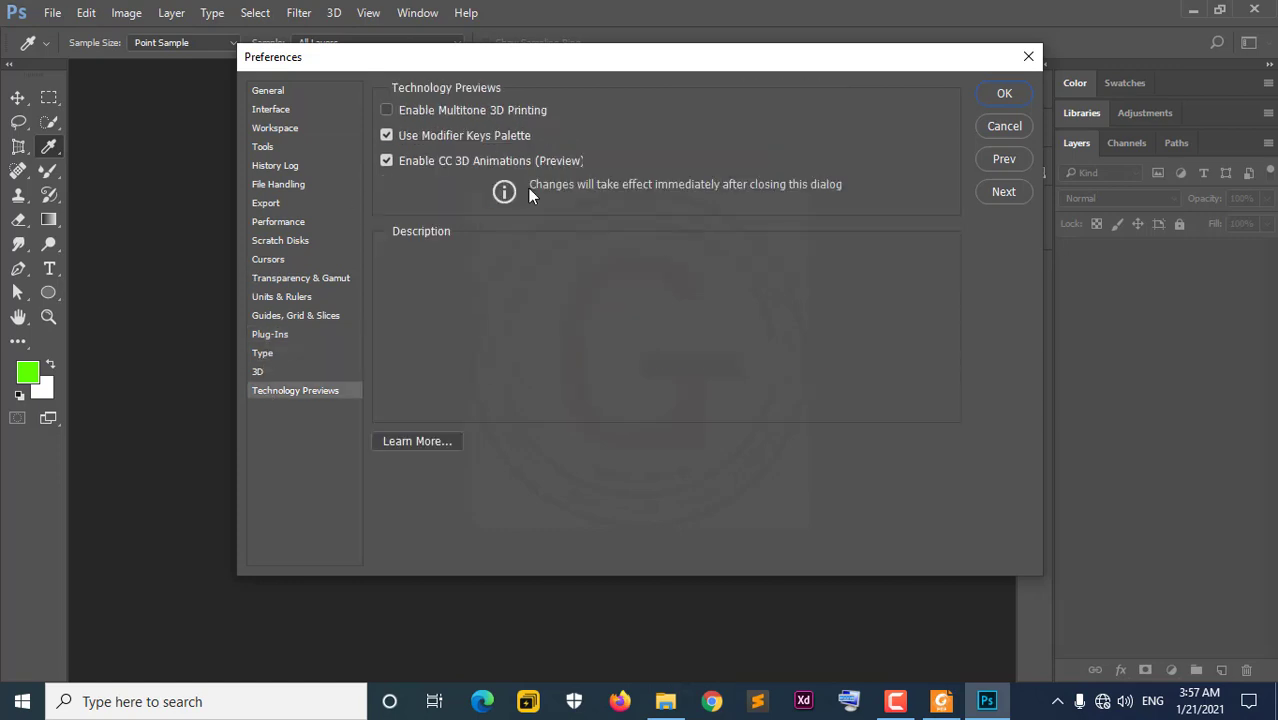
left_click(268, 353)
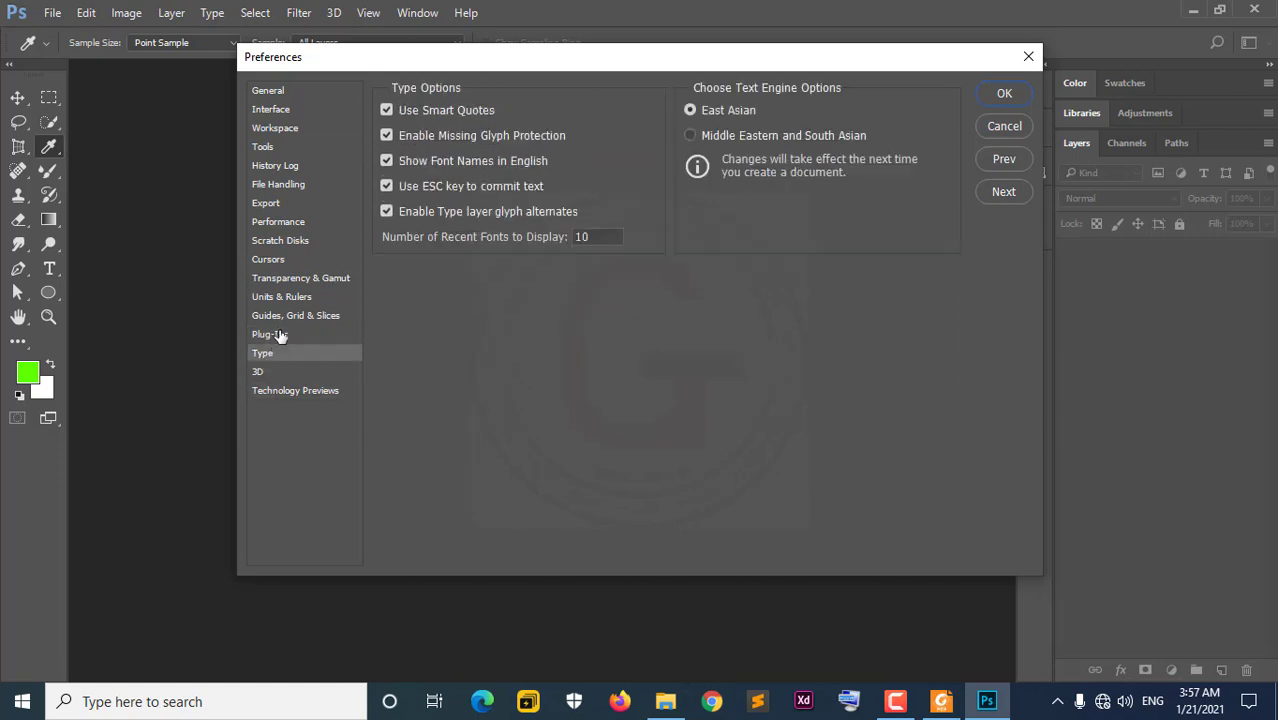
left_click(272, 334)
left_click(280, 315)
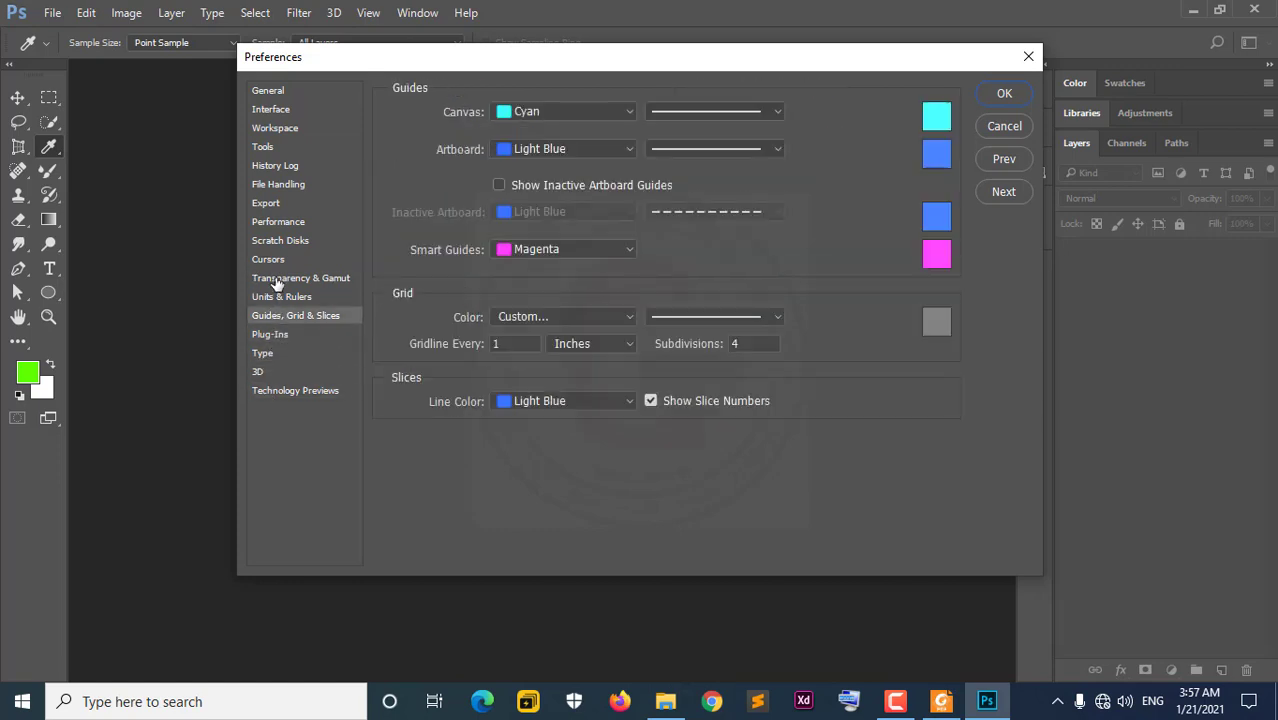
left_click(273, 340)
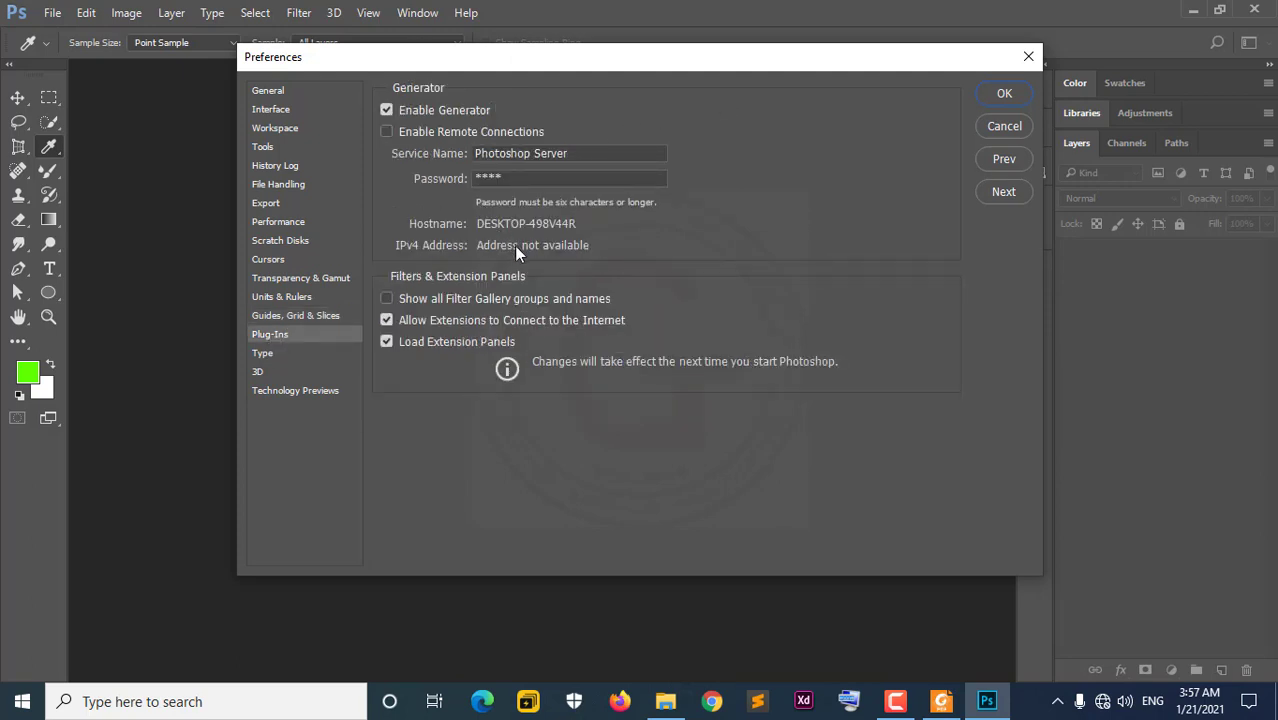
Step: Step back through Guides, Units & Rulers, Transparency, Cursors, Scratch Disks, Performance, Export and File Handling
left_click(285, 319)
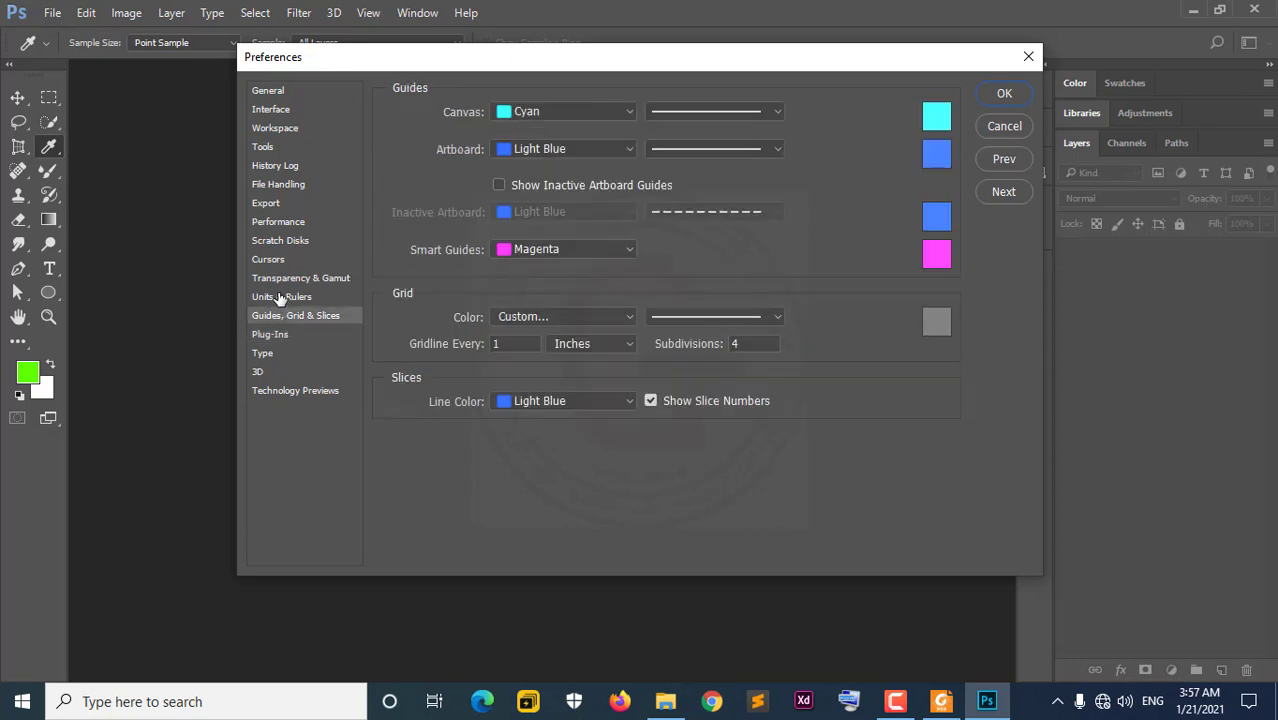
left_click(281, 300)
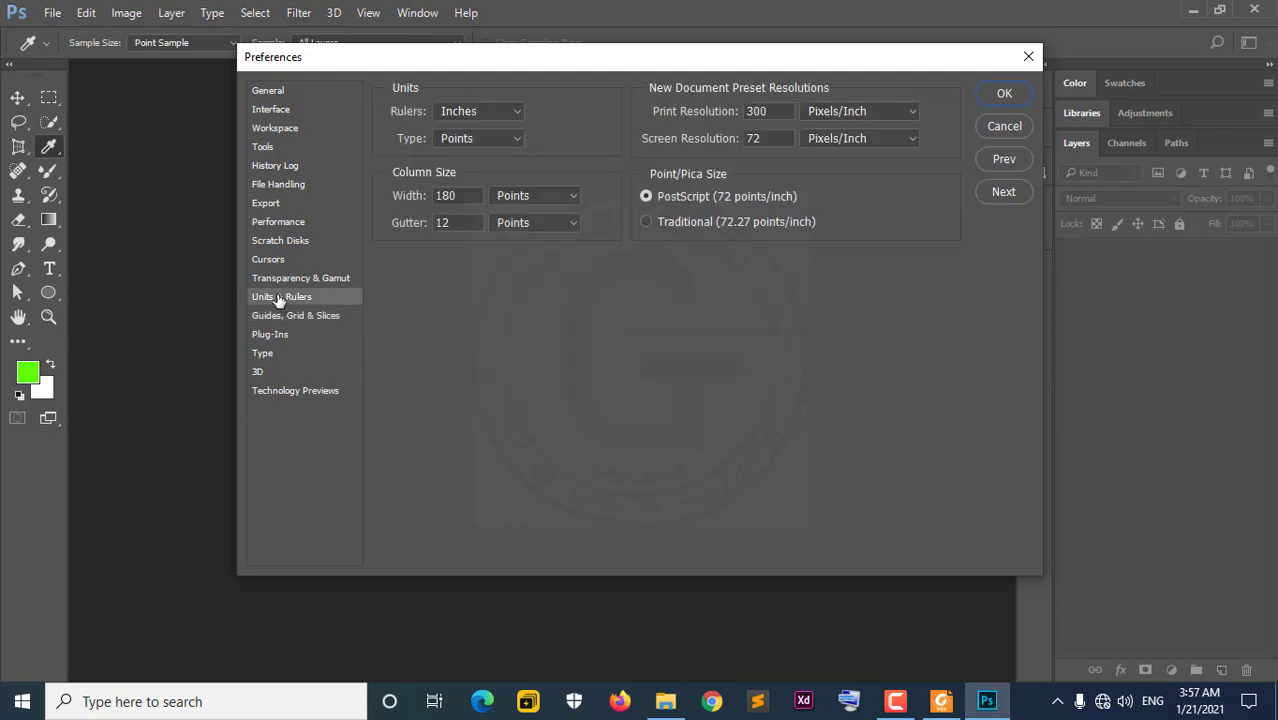
left_click(280, 280)
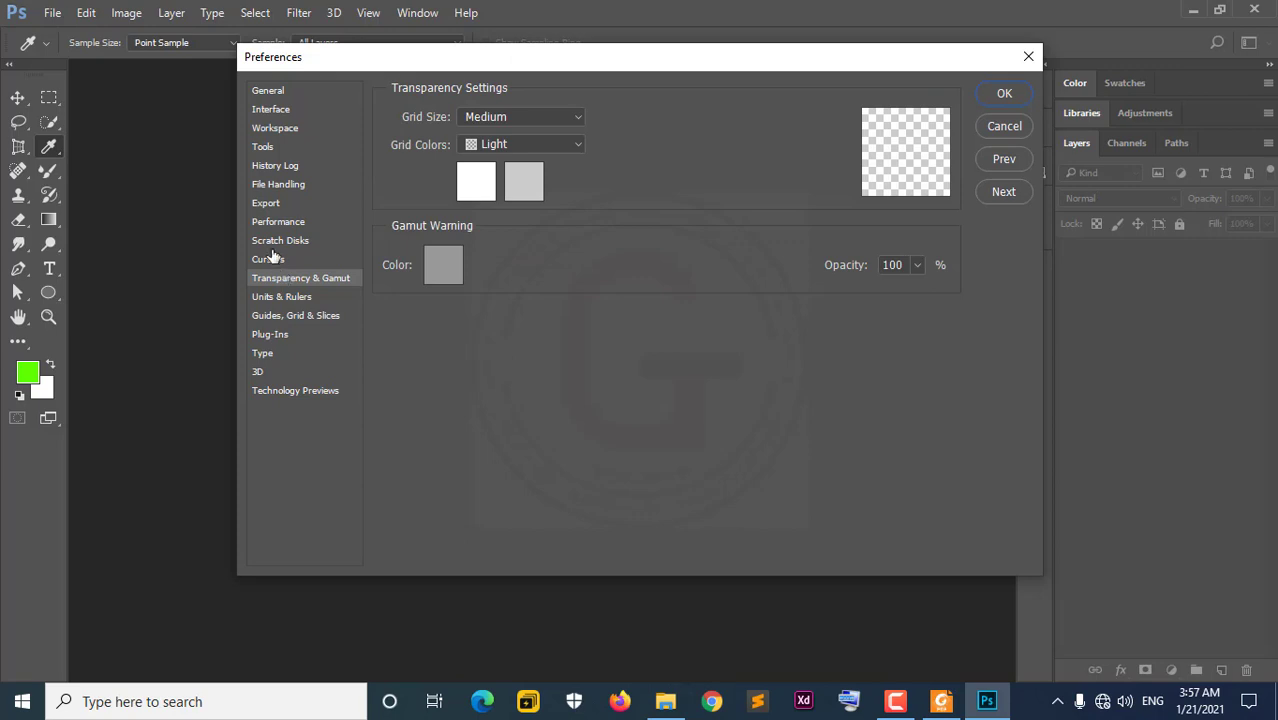
left_click(273, 258)
left_click(273, 240)
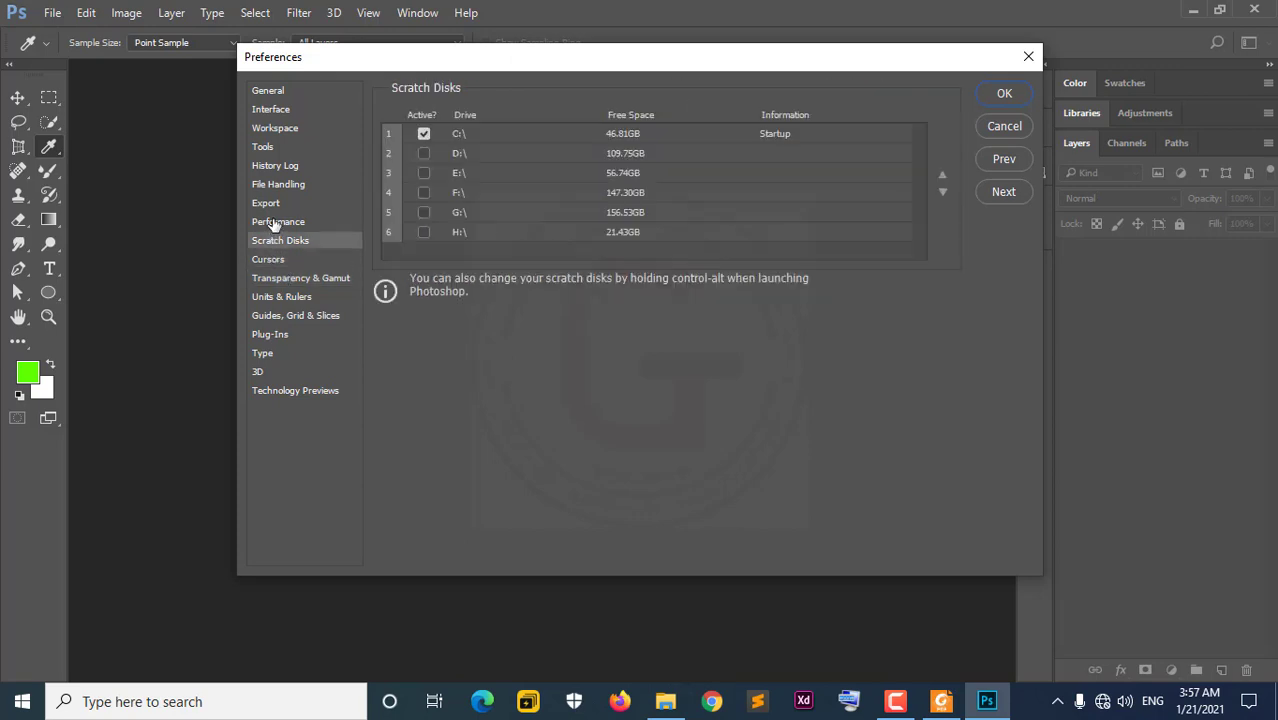
left_click(274, 222)
left_click(274, 203)
left_click(275, 185)
Step: Return to General preferences and apply them with the Start workspace option turned off
left_click(273, 166)
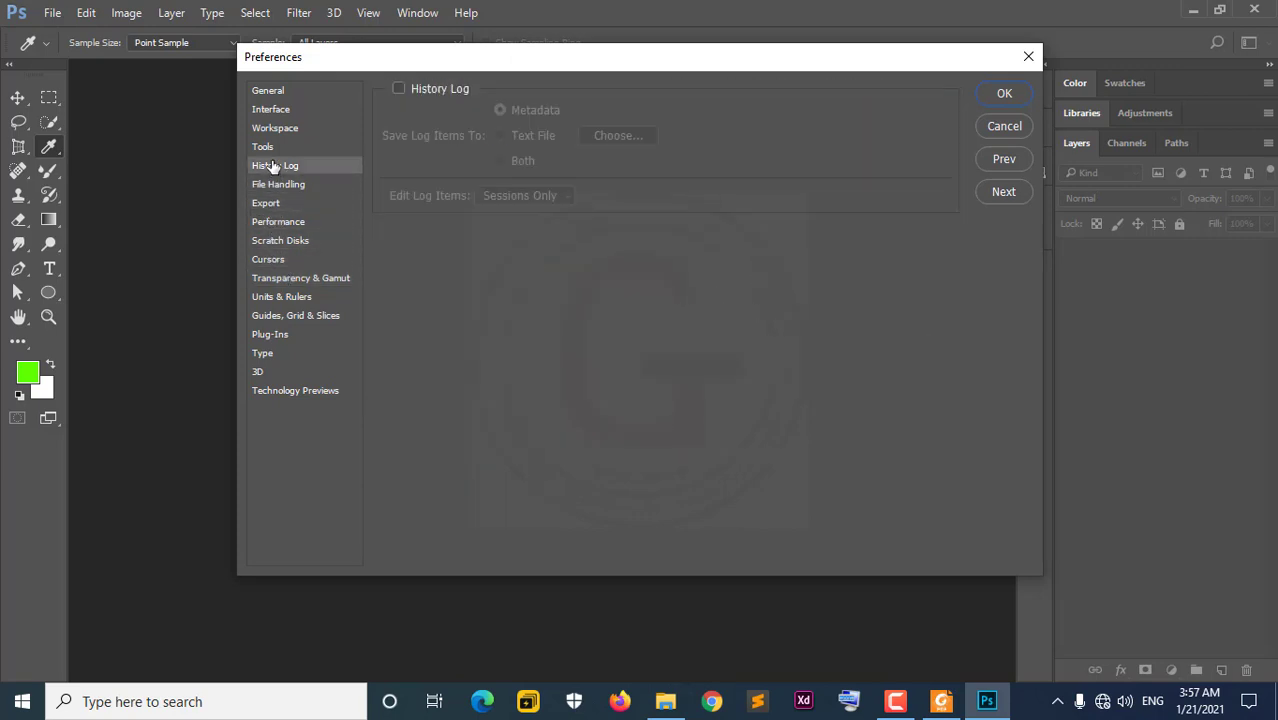
left_click(275, 186)
left_click(266, 148)
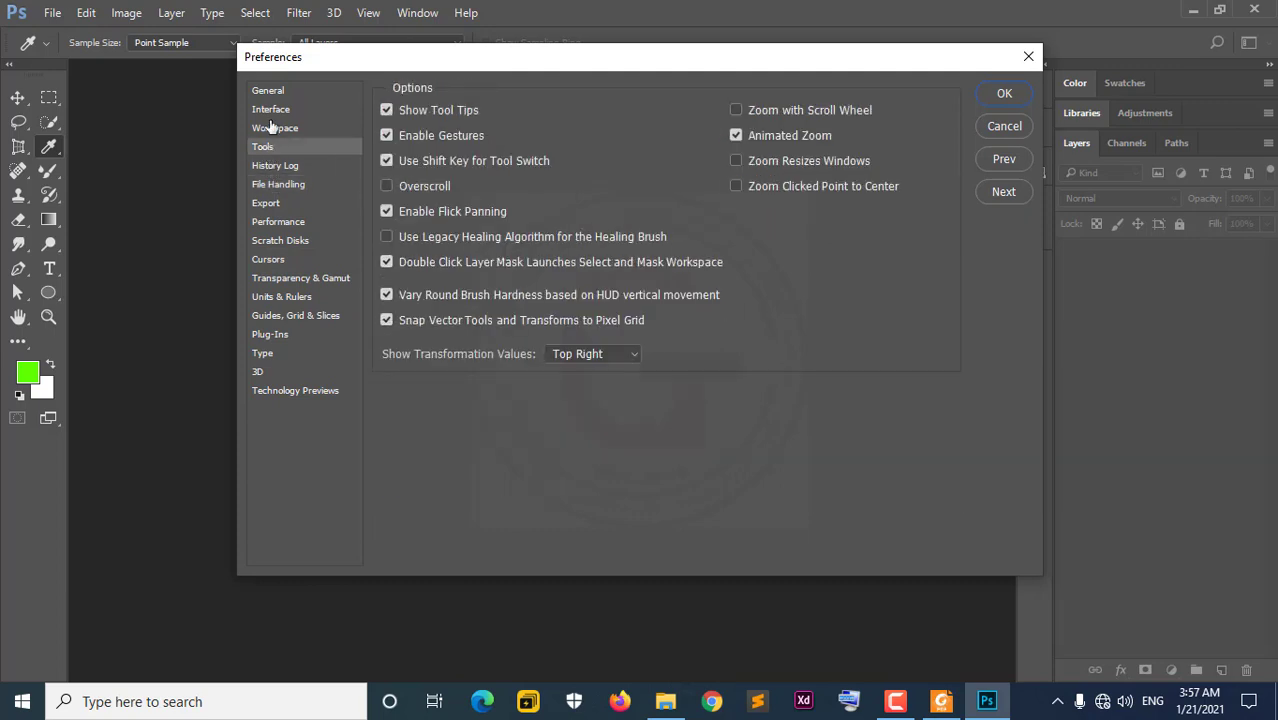
left_click(274, 128)
left_click(268, 91)
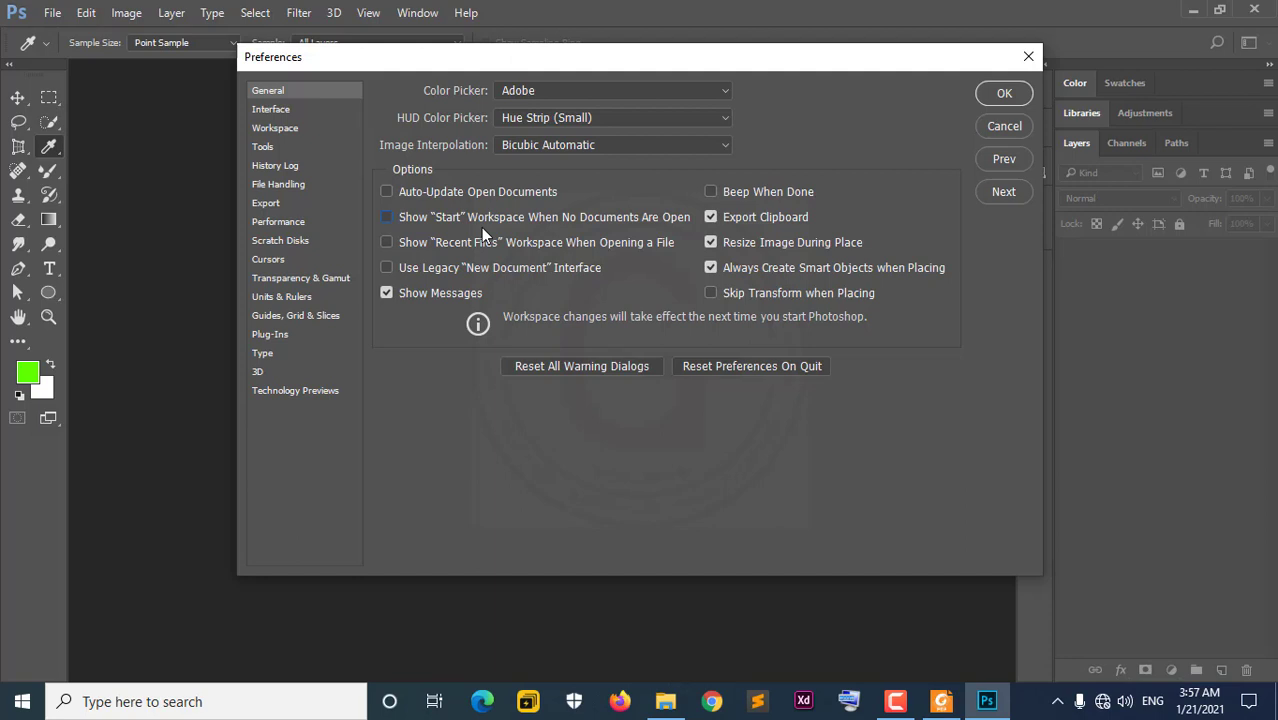
left_click(986, 101)
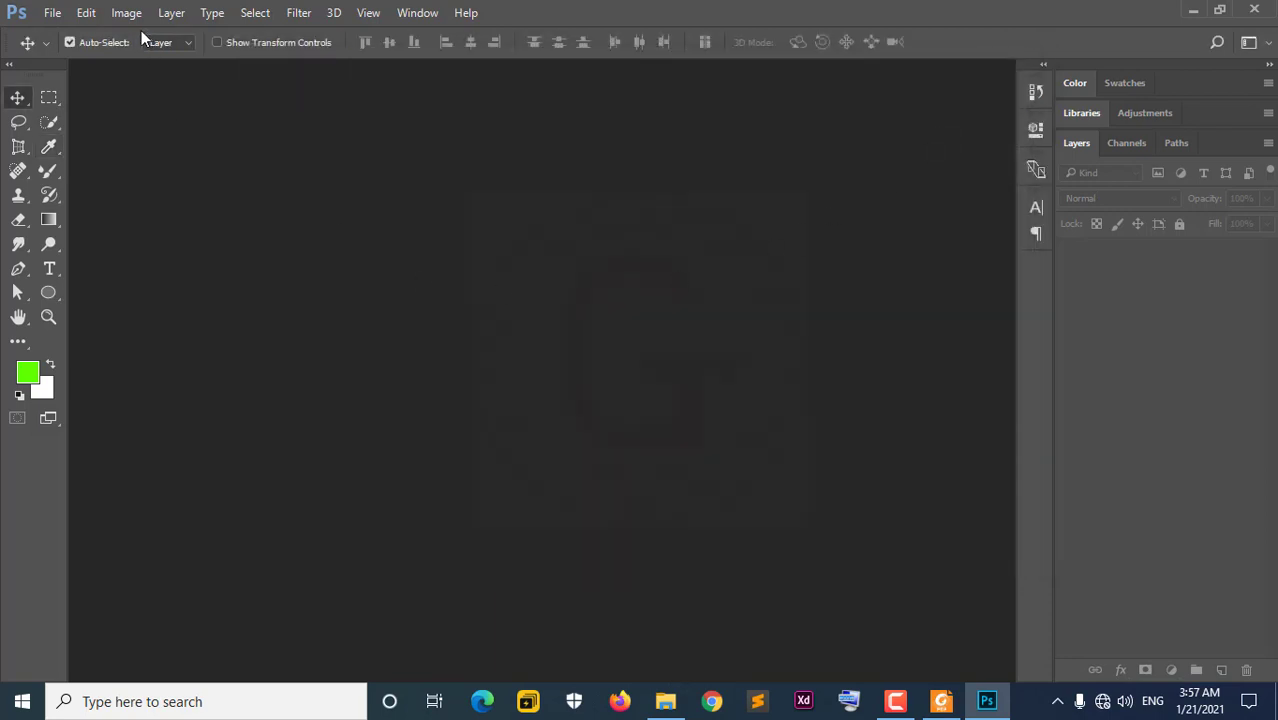
left_click(86, 13)
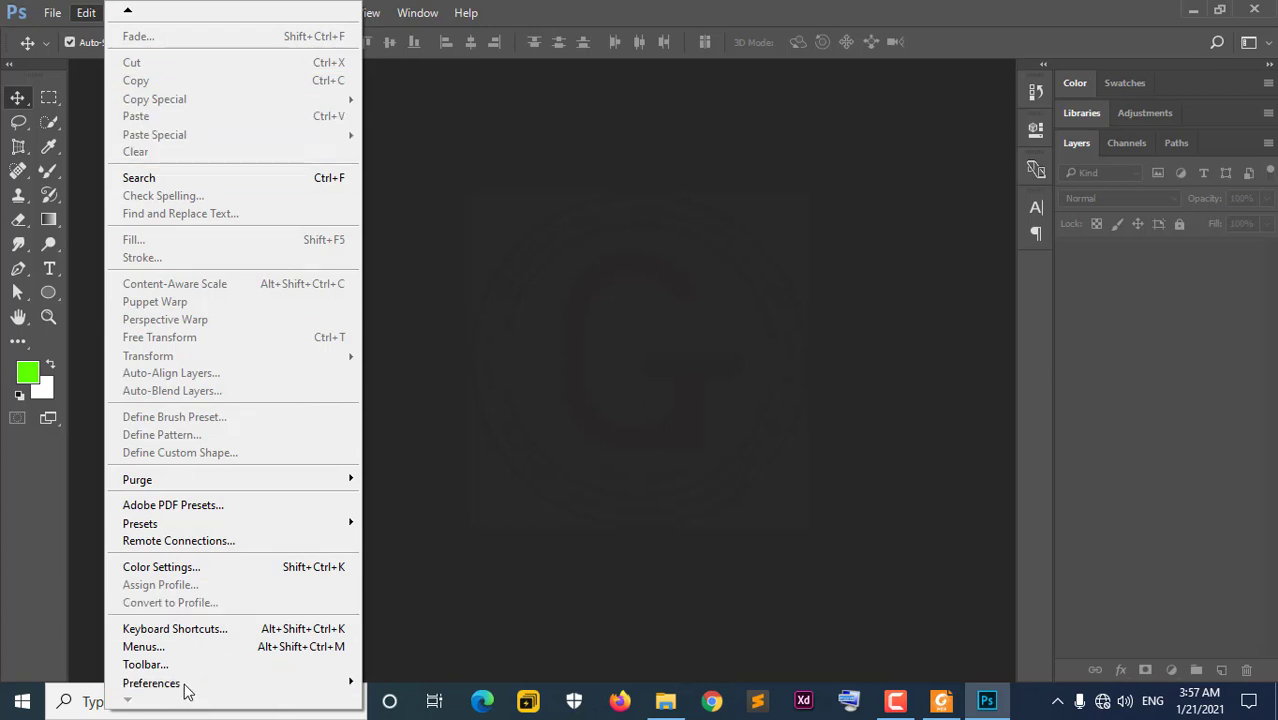
Step: Reopen the General preferences and confirm them with OK, keeping the Start workspace off
left_click(385, 365)
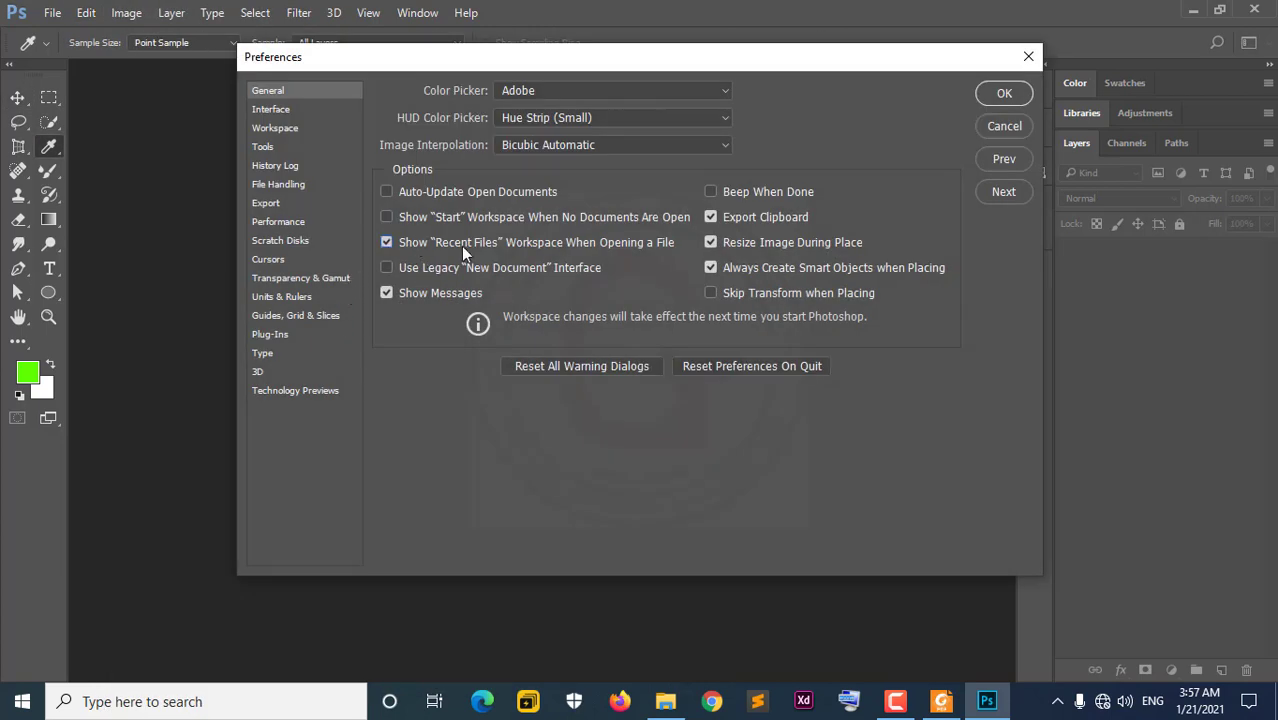
left_click(1004, 95)
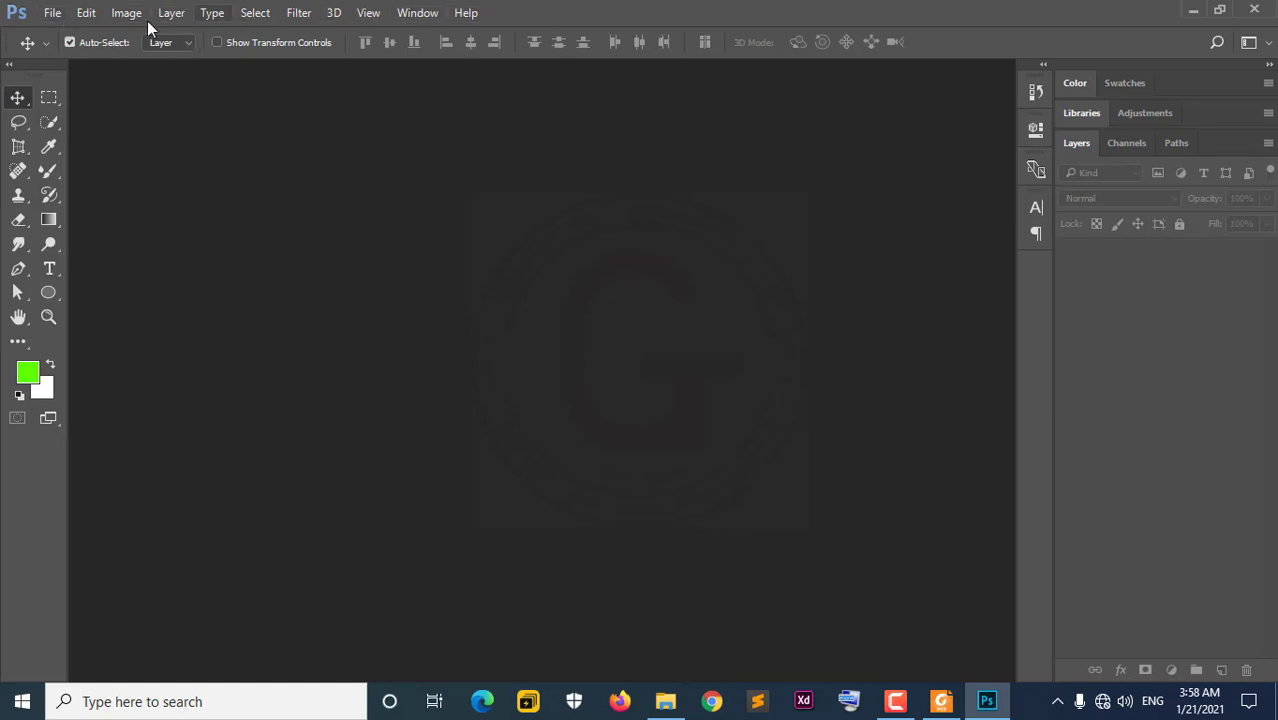
left_click(52, 13)
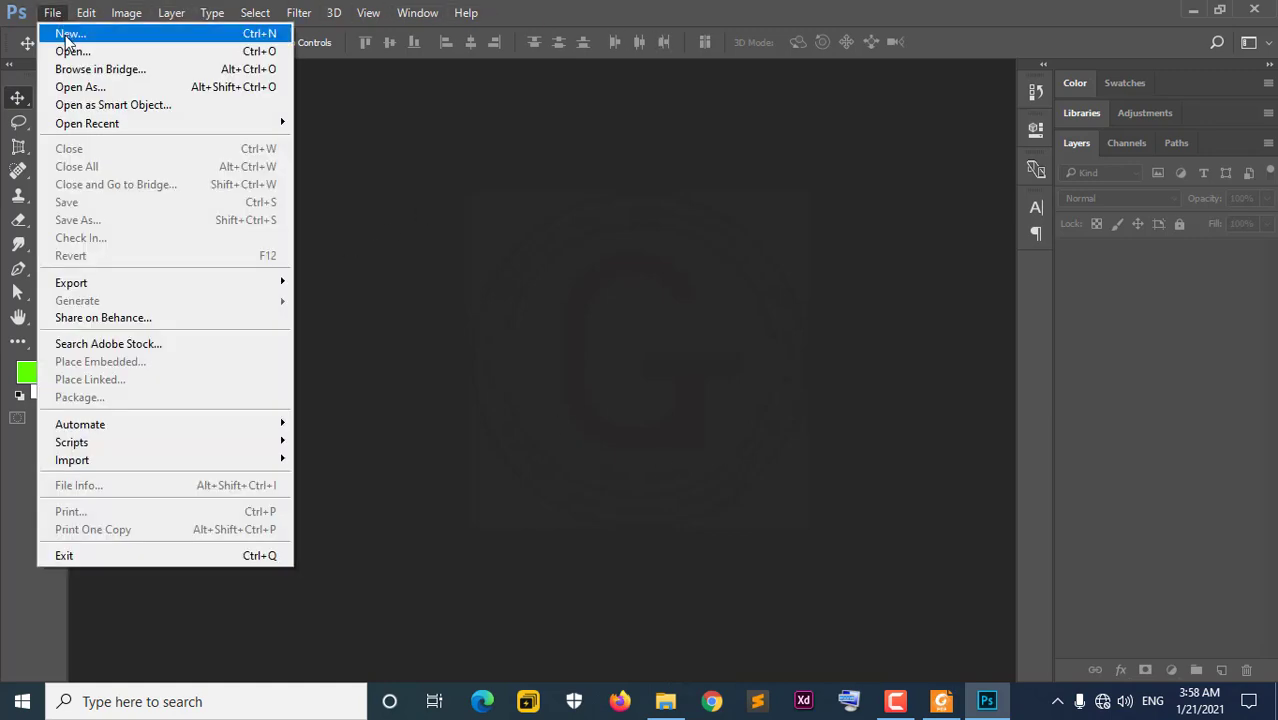
left_click(372, 186)
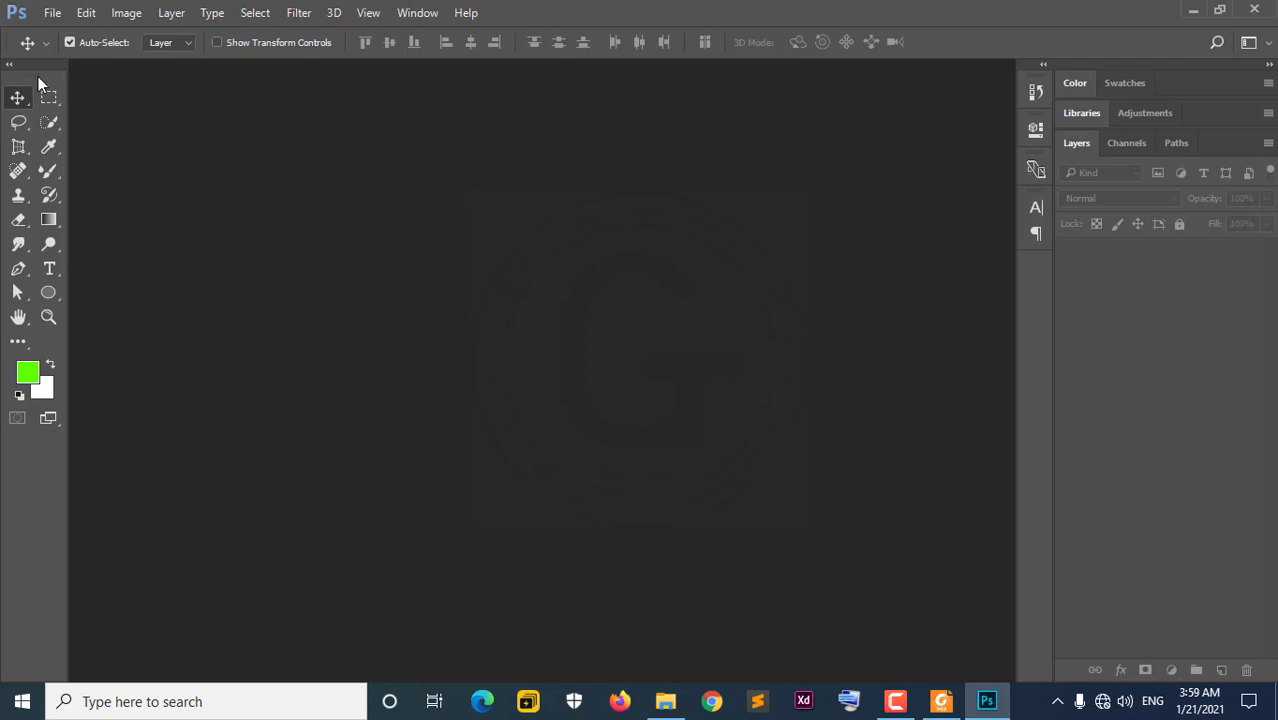
Step: Dock the Tools panel beside the right-hand panels as a single column
mouse_move(45, 74)
left_mouse_down()
mouse_move(500, 200)
mouse_move(993, 81)
left_mouse_up()
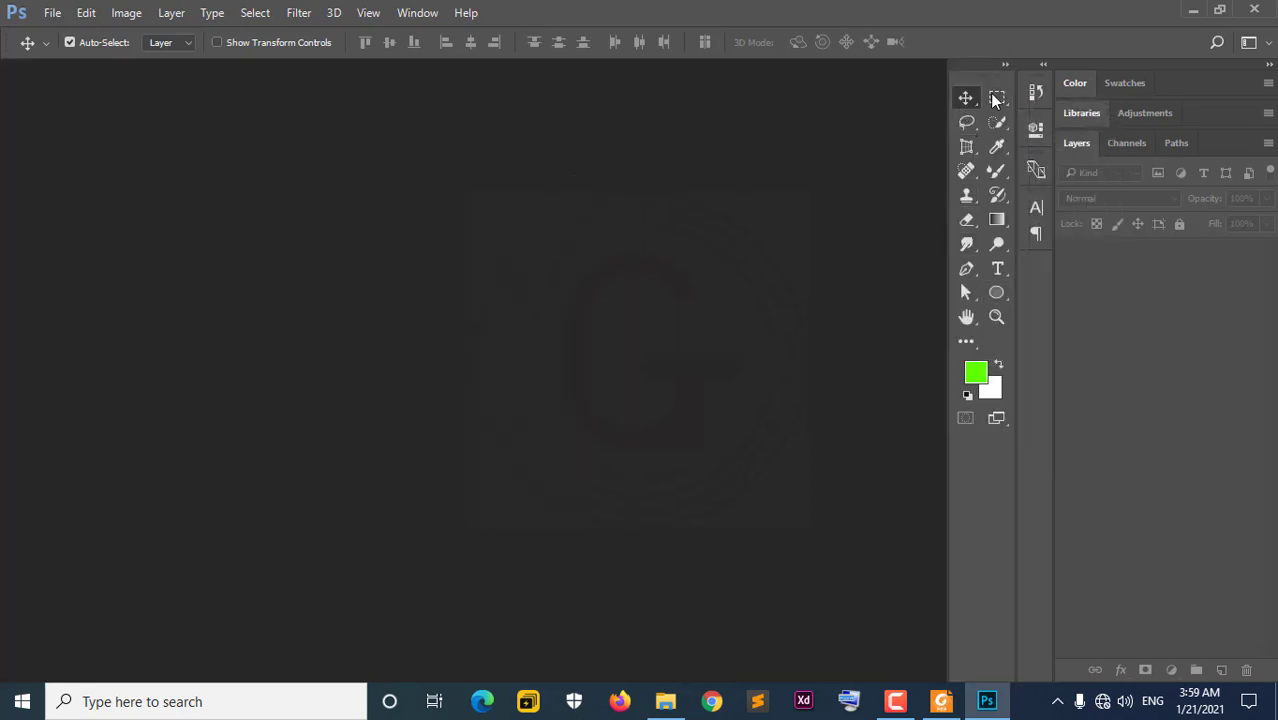
left_click(1005, 65)
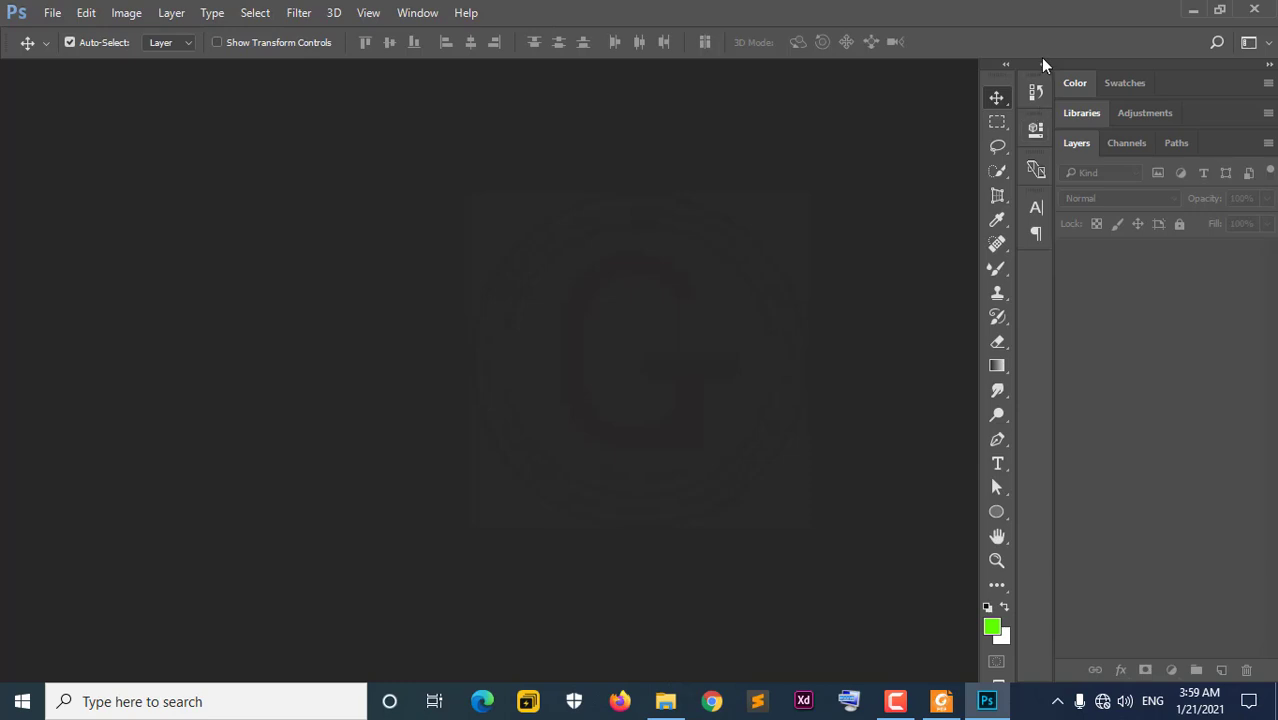
left_click(1268, 44)
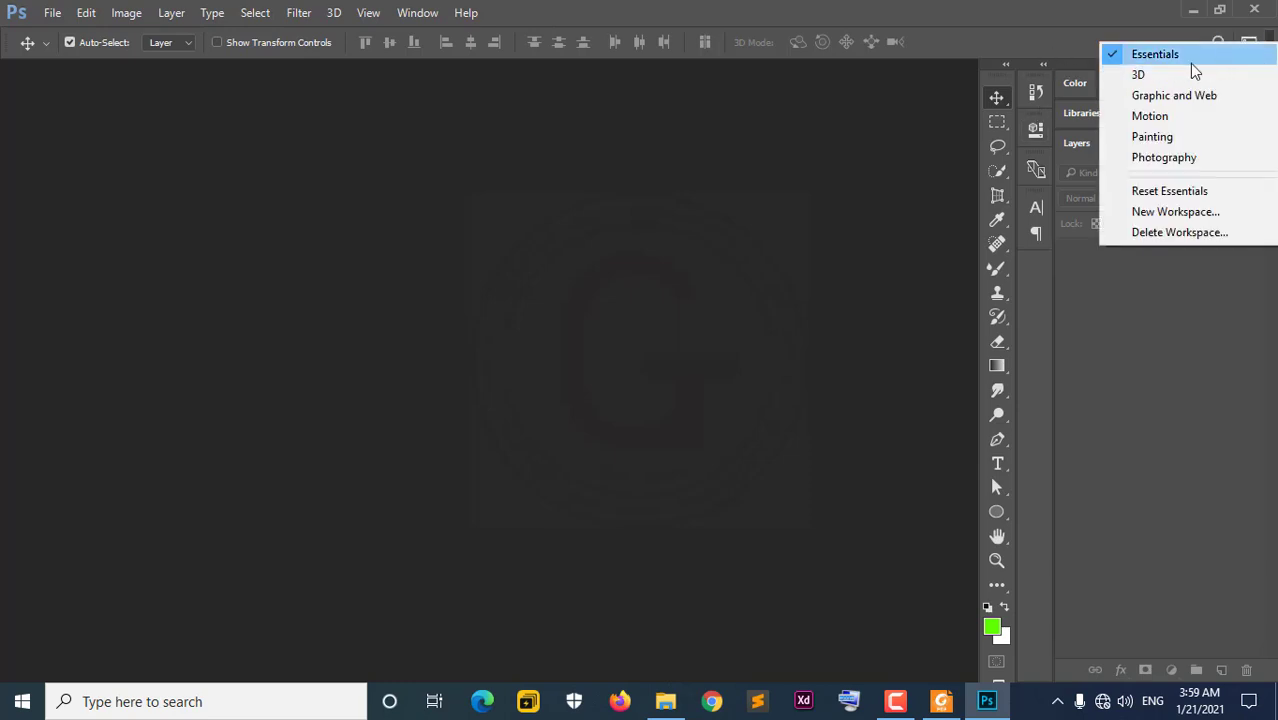
left_click(438, 14)
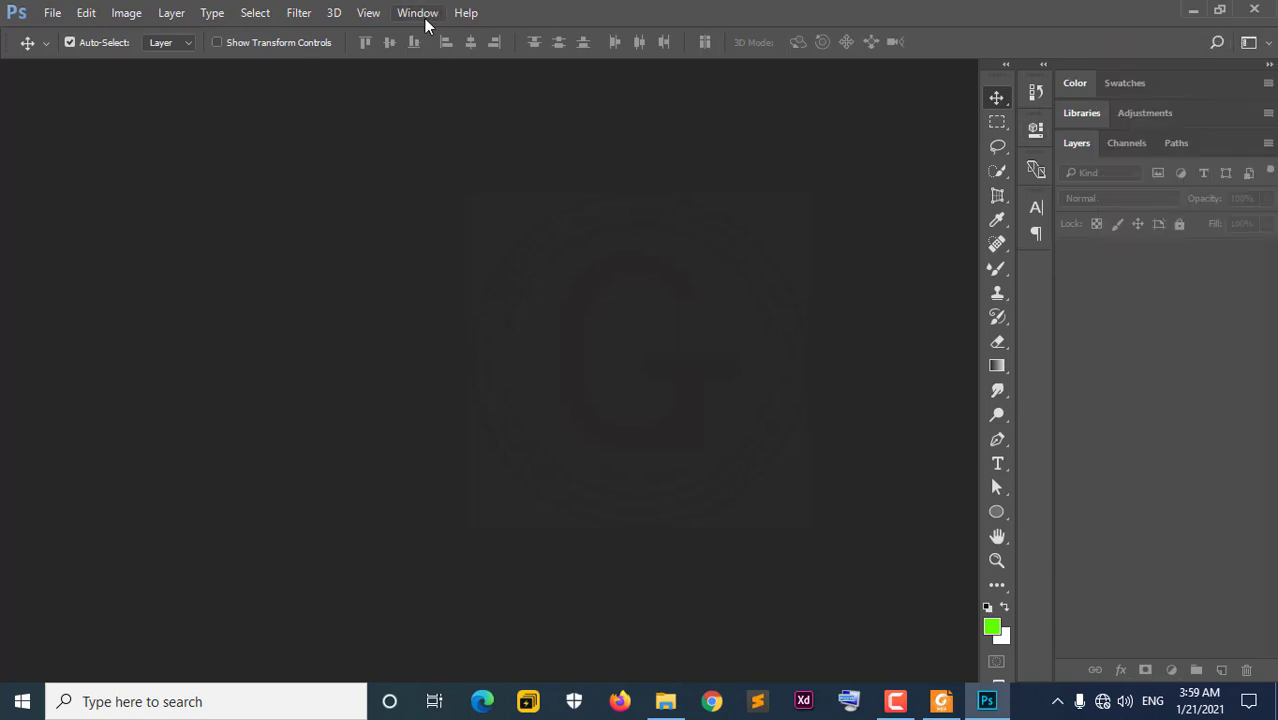
left_click(422, 14)
mouse_move(493, 41)
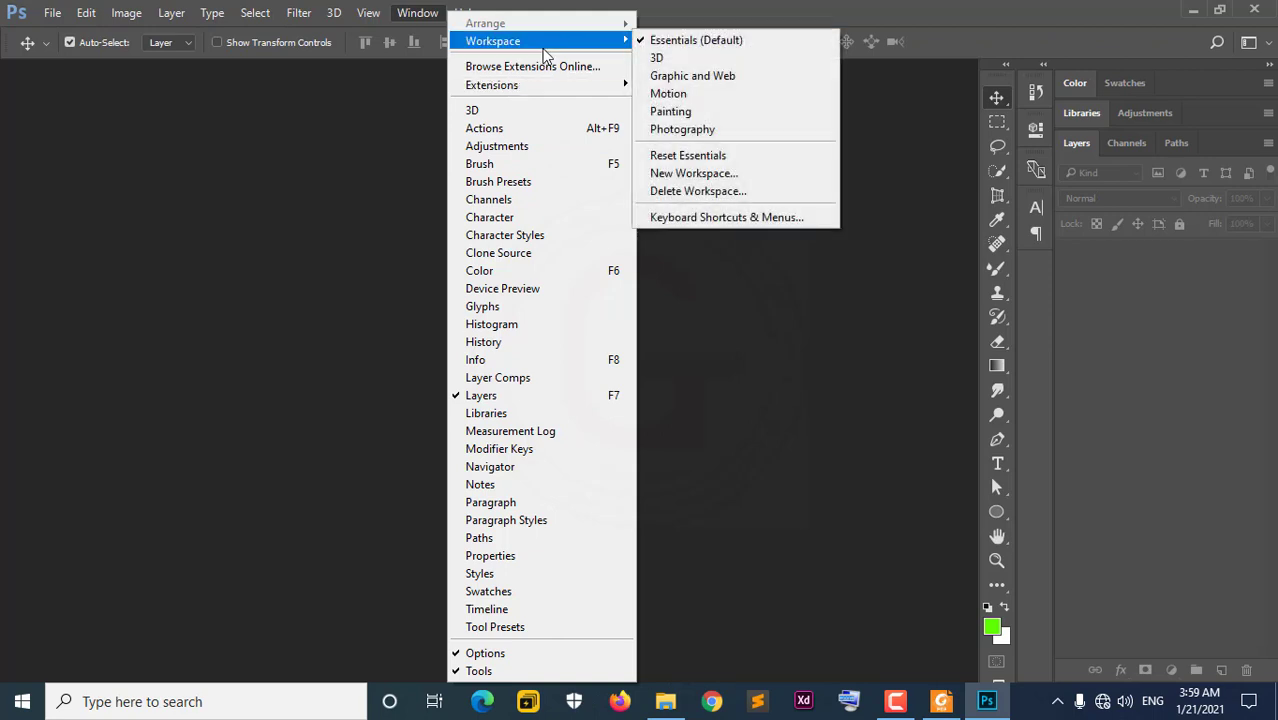
Step: Save the current layout as a new workspace named 'test'
left_click(705, 173)
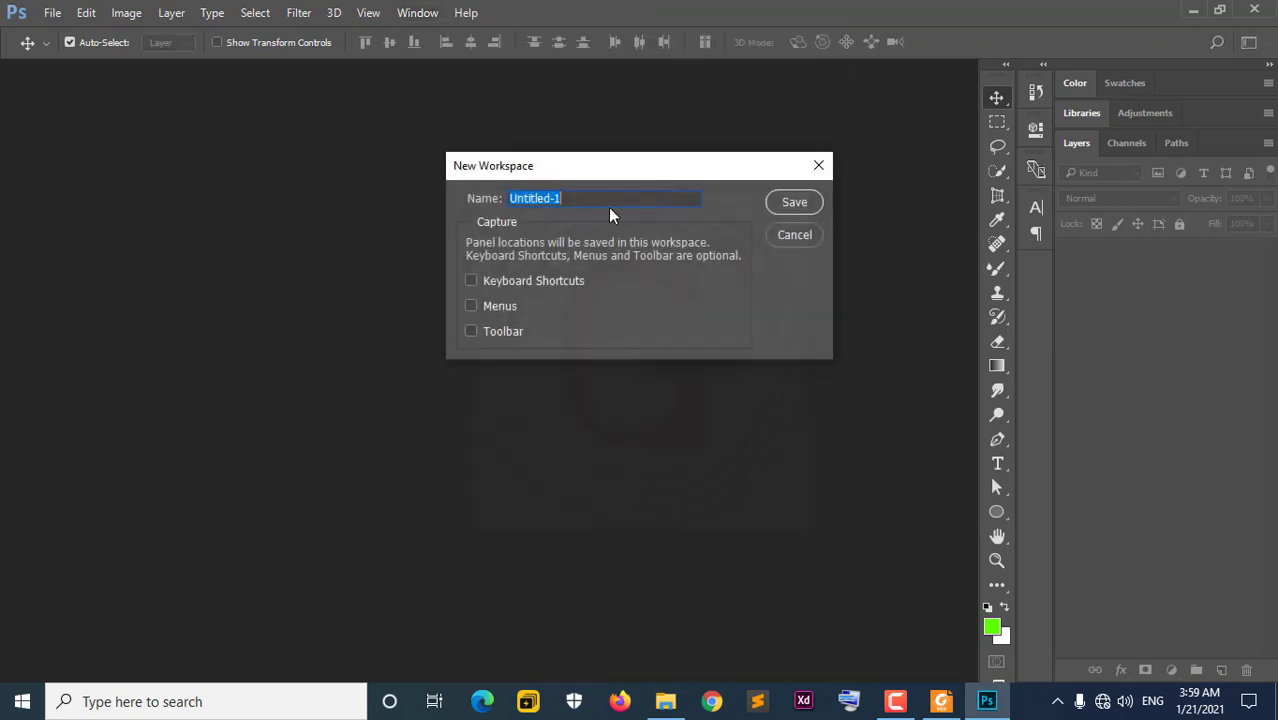
type("te")
type("st")
left_click(789, 206)
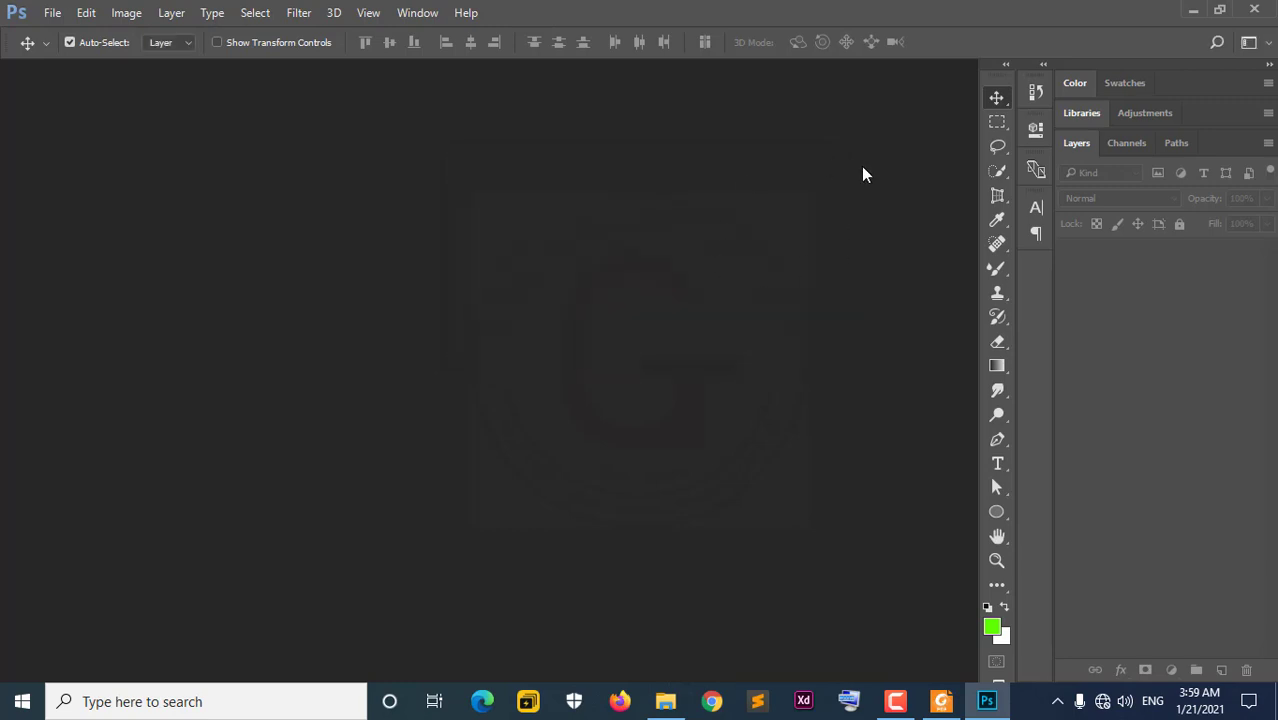
Step: Switch to Essentials, reset it to default, and collapse the Color and Libraries panels
left_click(1262, 44)
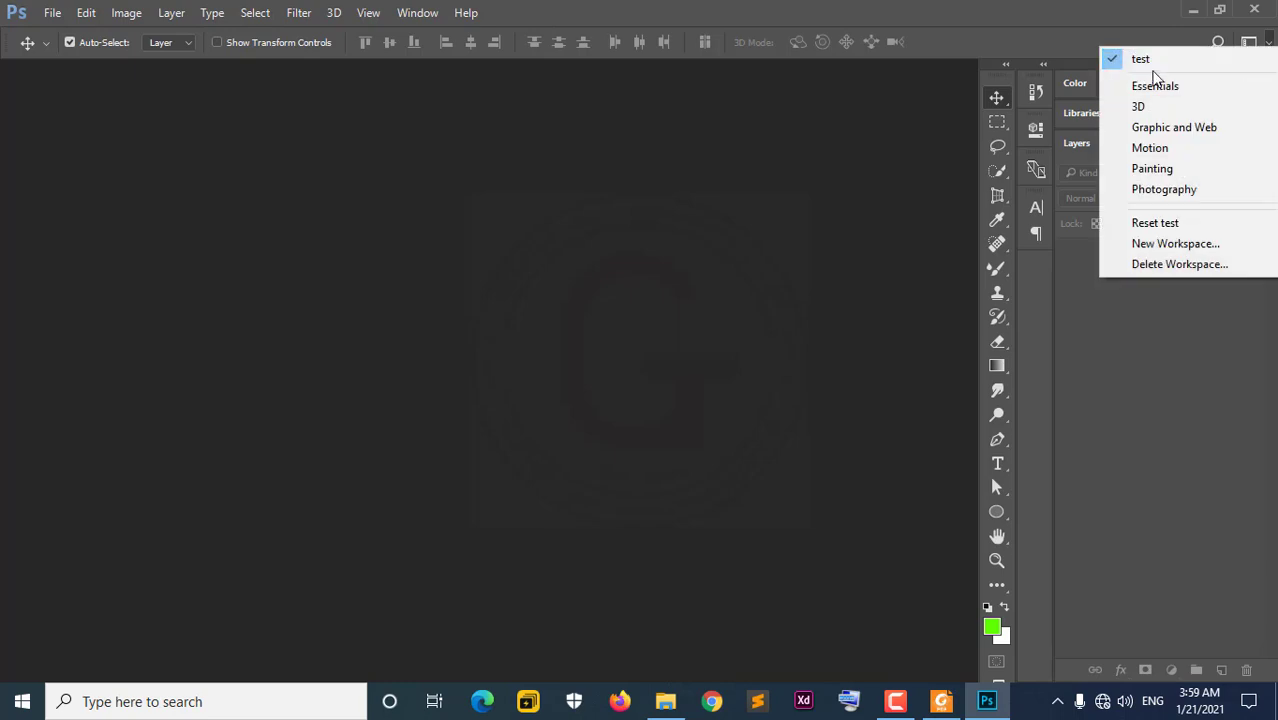
left_click(1184, 89)
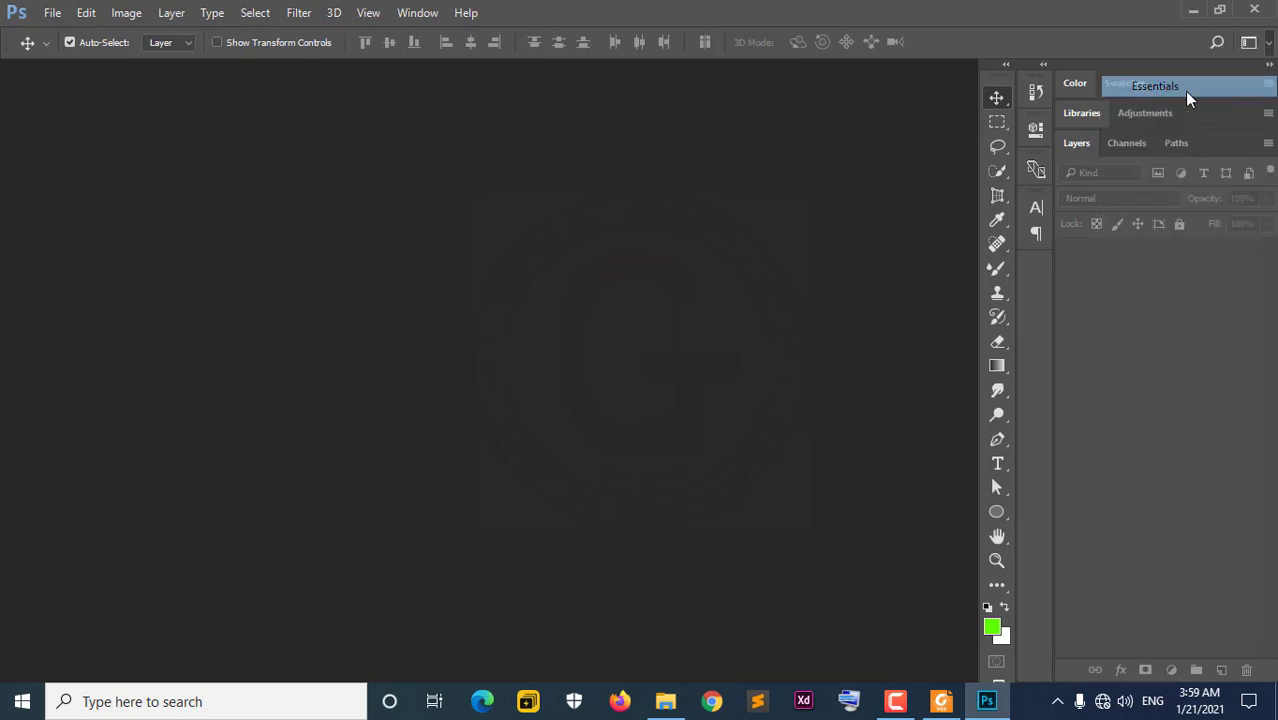
left_click(1264, 44)
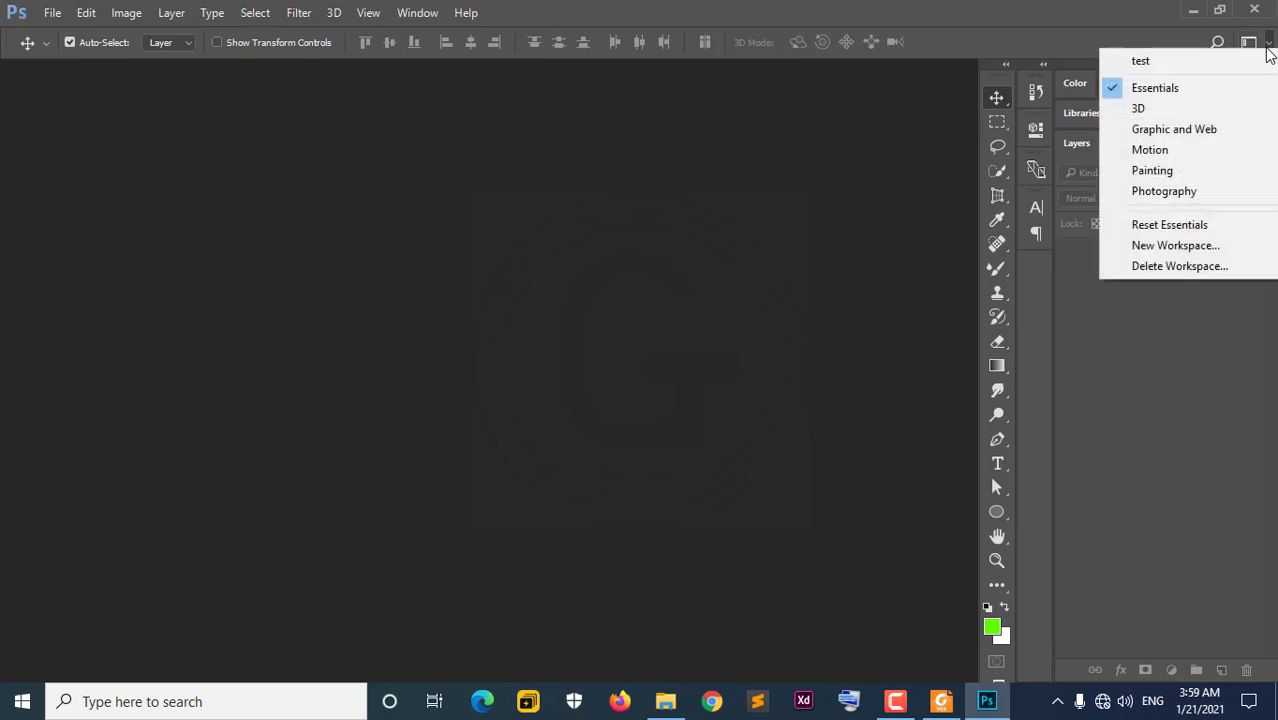
left_click(1171, 226)
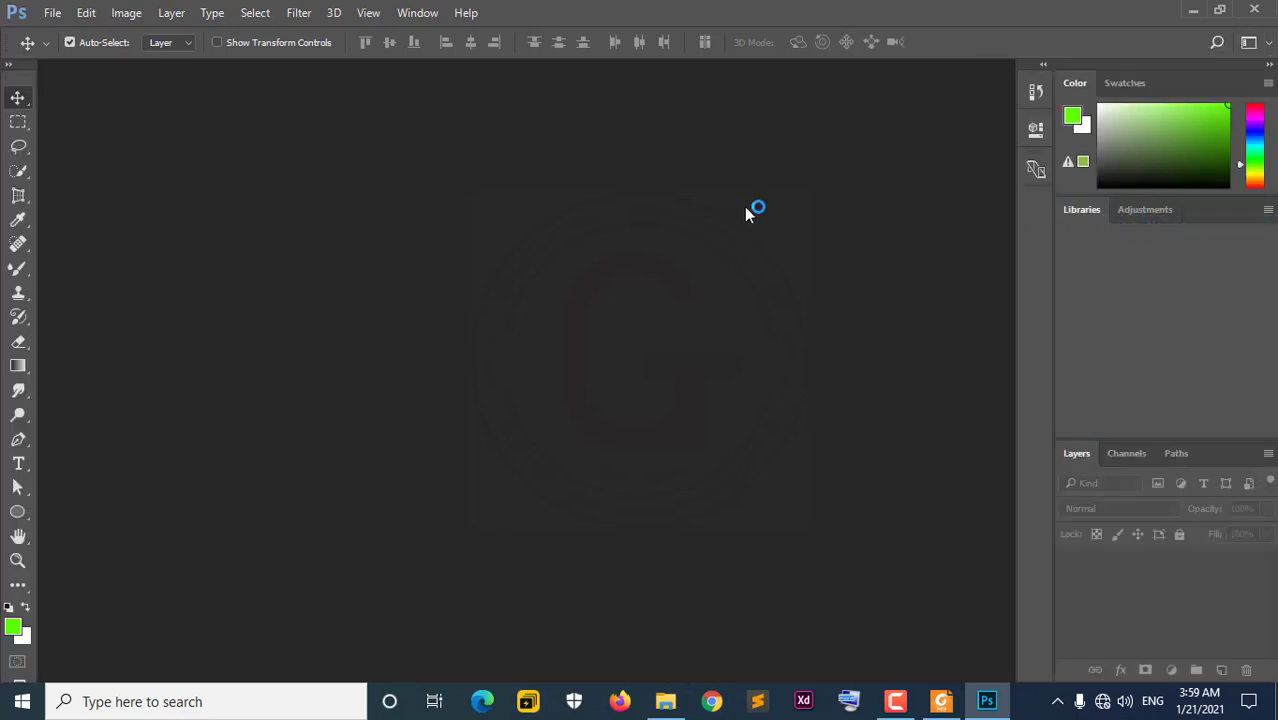
double_click(1070, 84)
double_click(1080, 113)
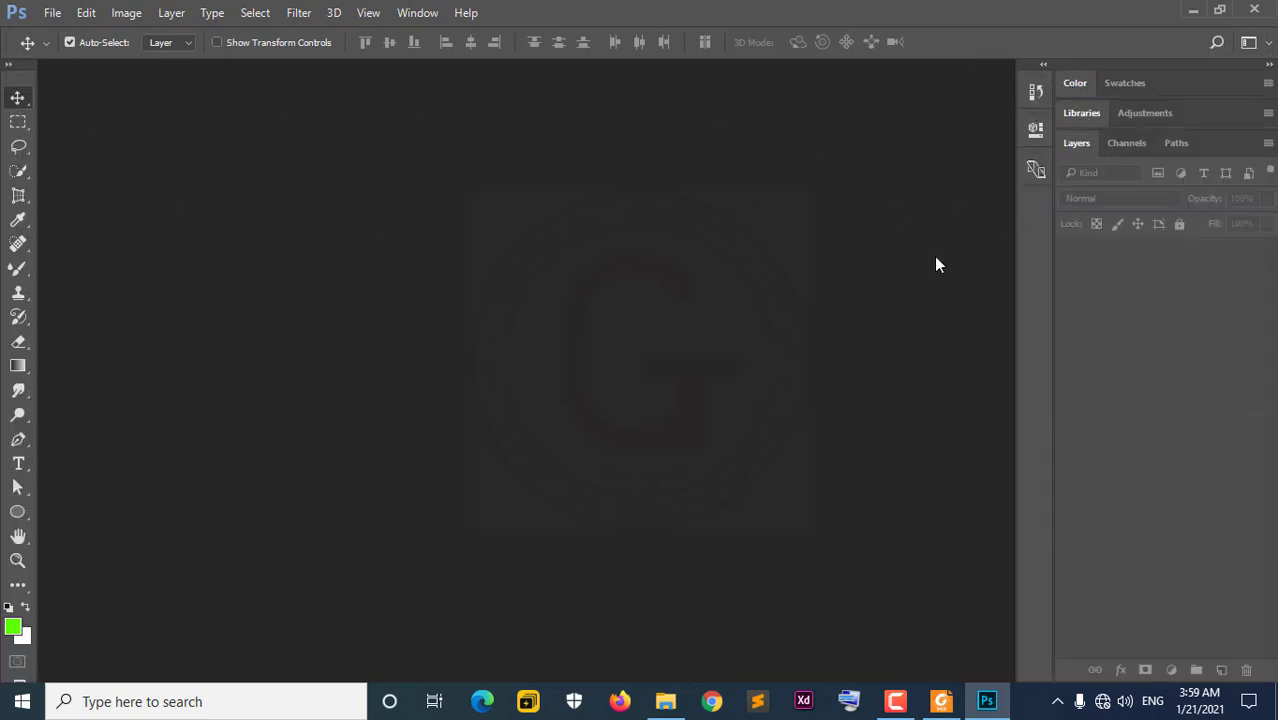
Step: Try the test workspace, then return to a reset Essentials with Color and Libraries collapsed
left_click(1248, 42)
left_click(1157, 60)
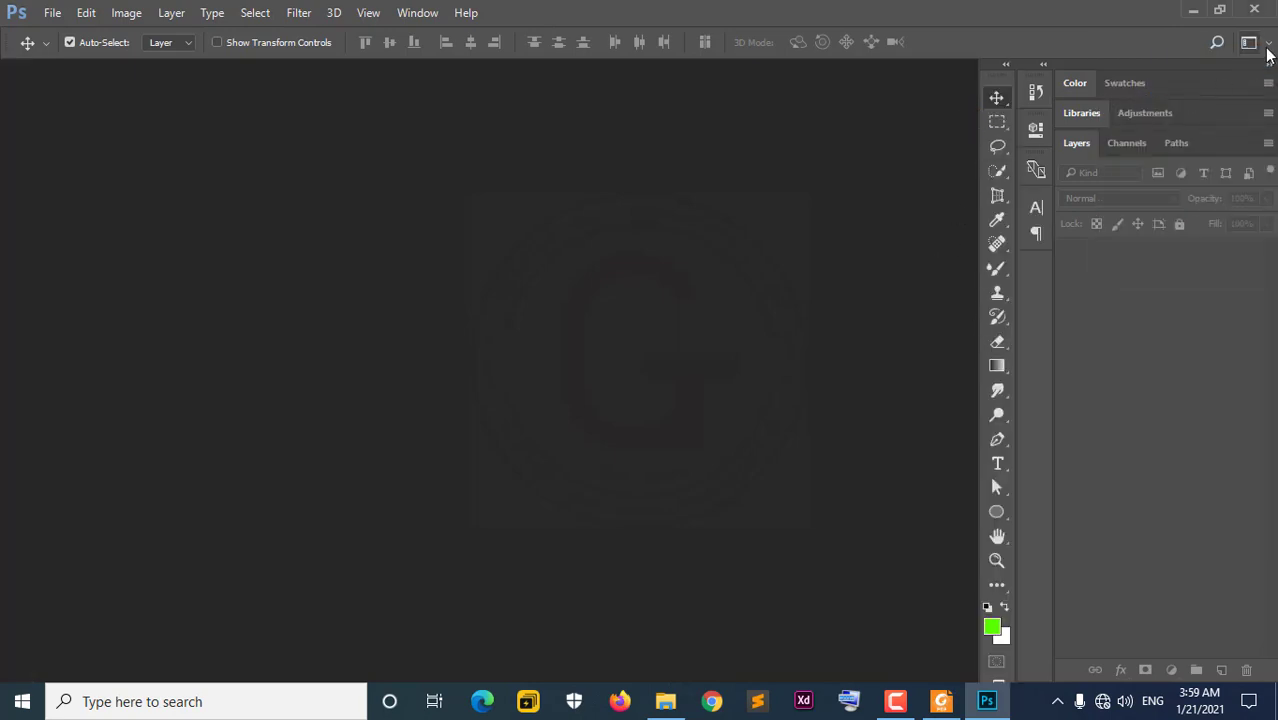
left_click(1266, 46)
left_click(1167, 93)
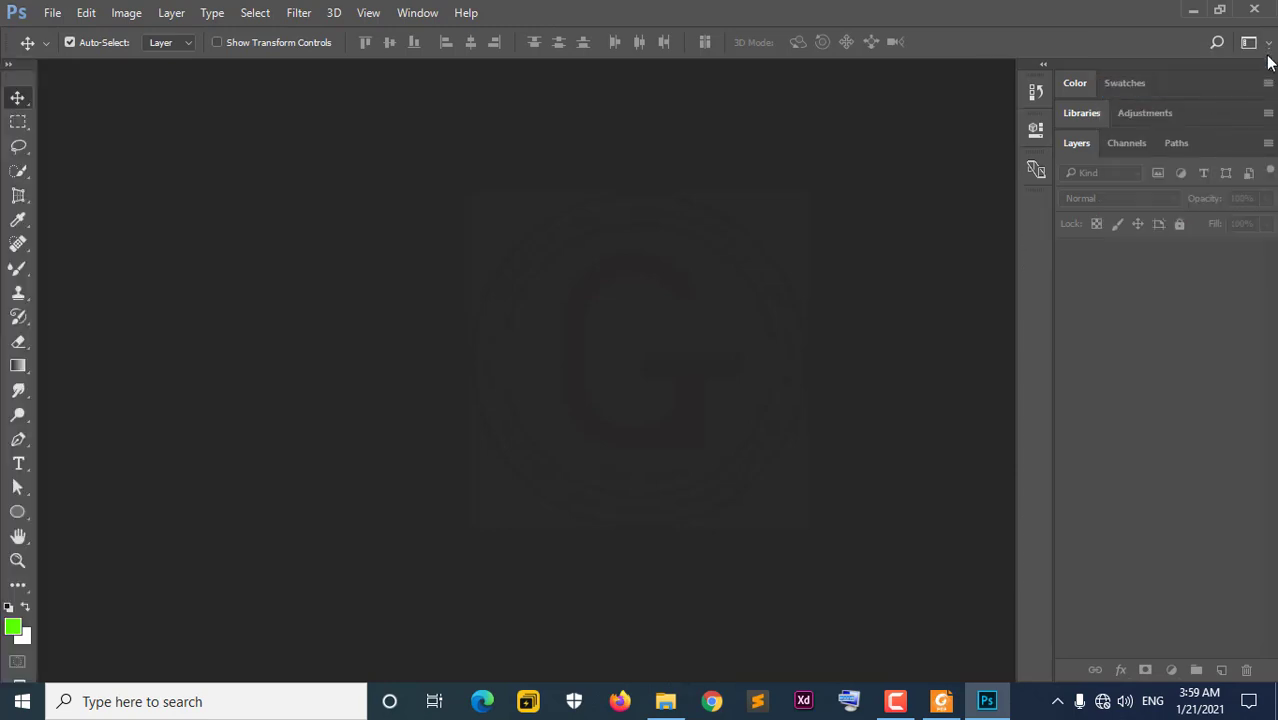
left_click(1266, 44)
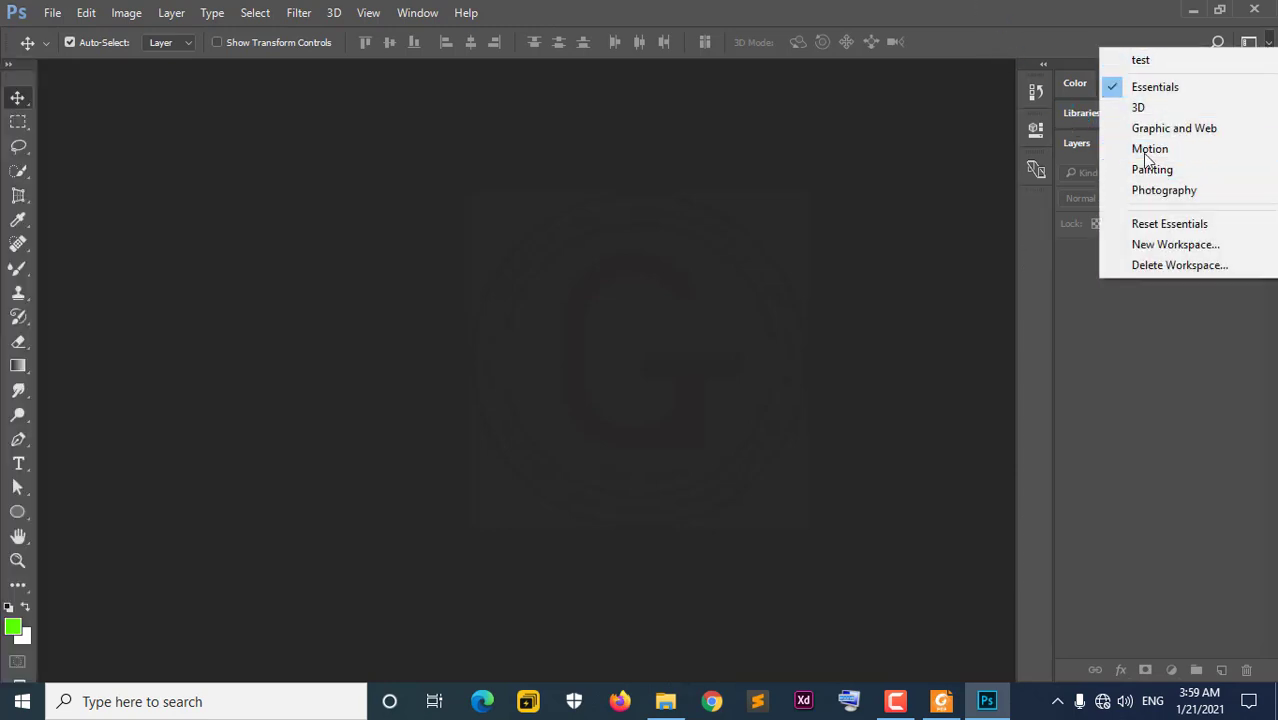
left_click(1160, 224)
double_click(1076, 87)
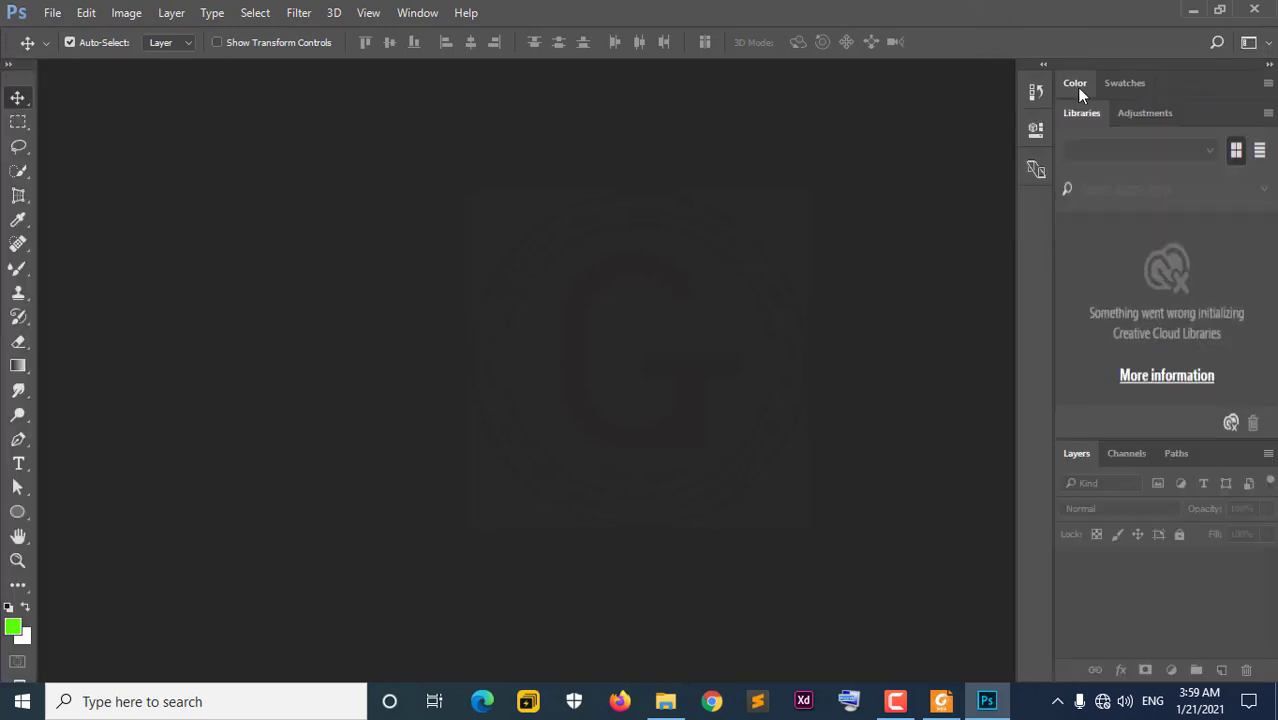
double_click(1086, 115)
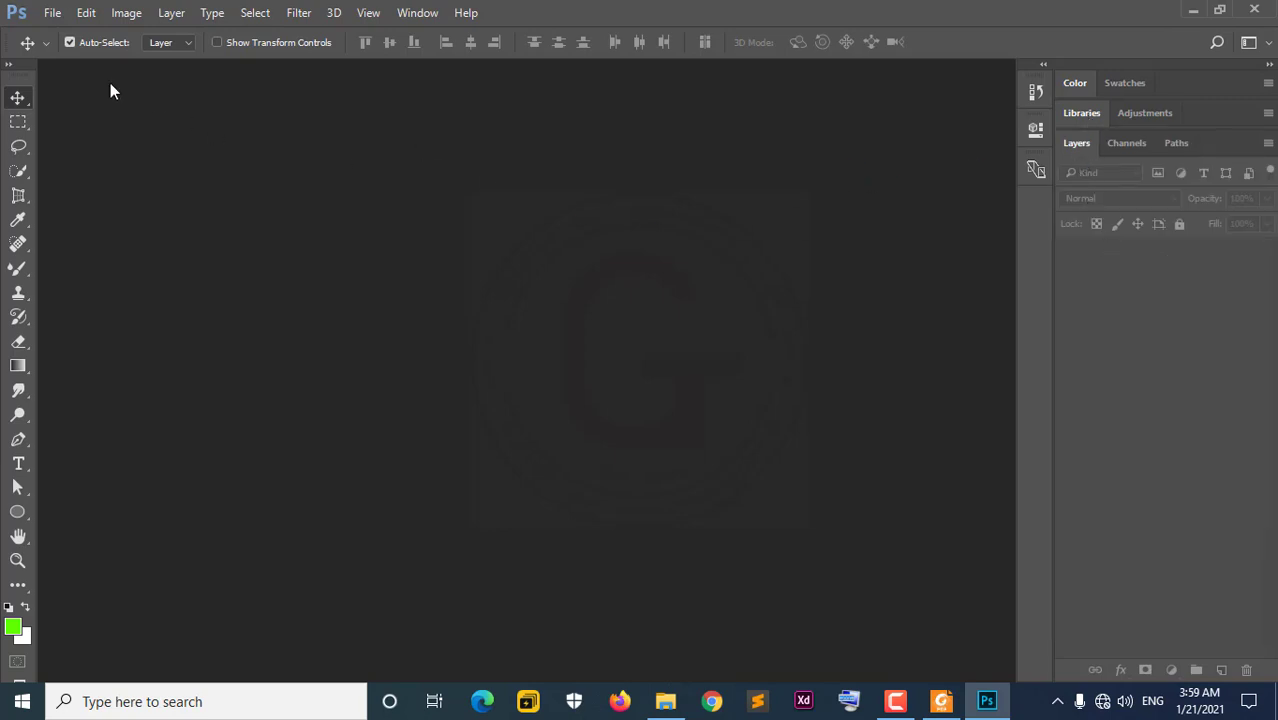
left_click_drag(20, 78, 165, 147)
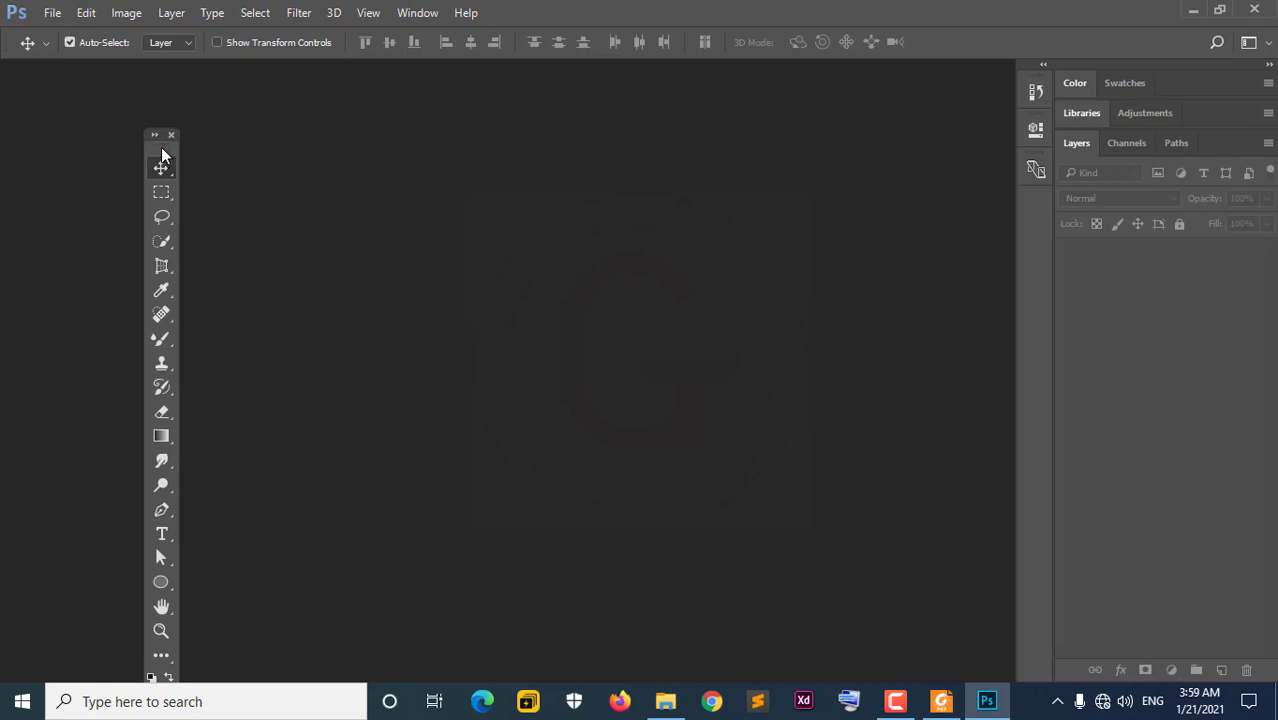
left_click_drag(161, 146, 3, 96)
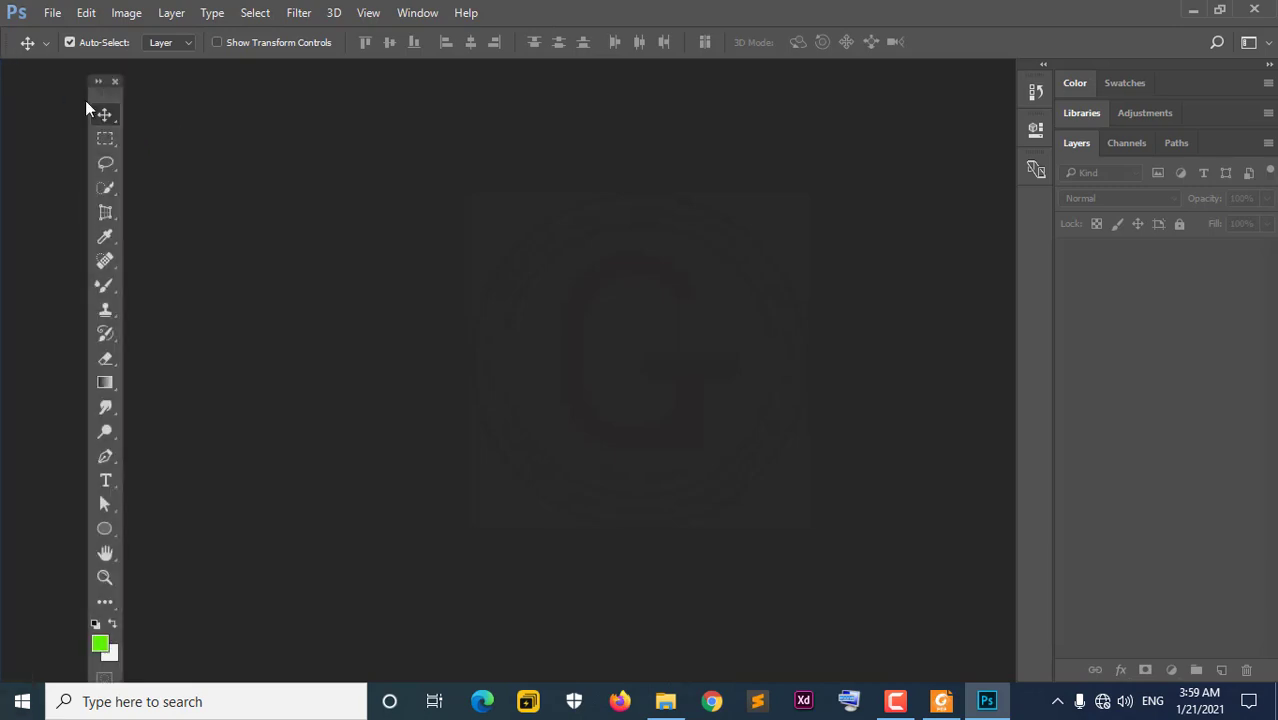
left_click_drag(3, 96, 3, 96)
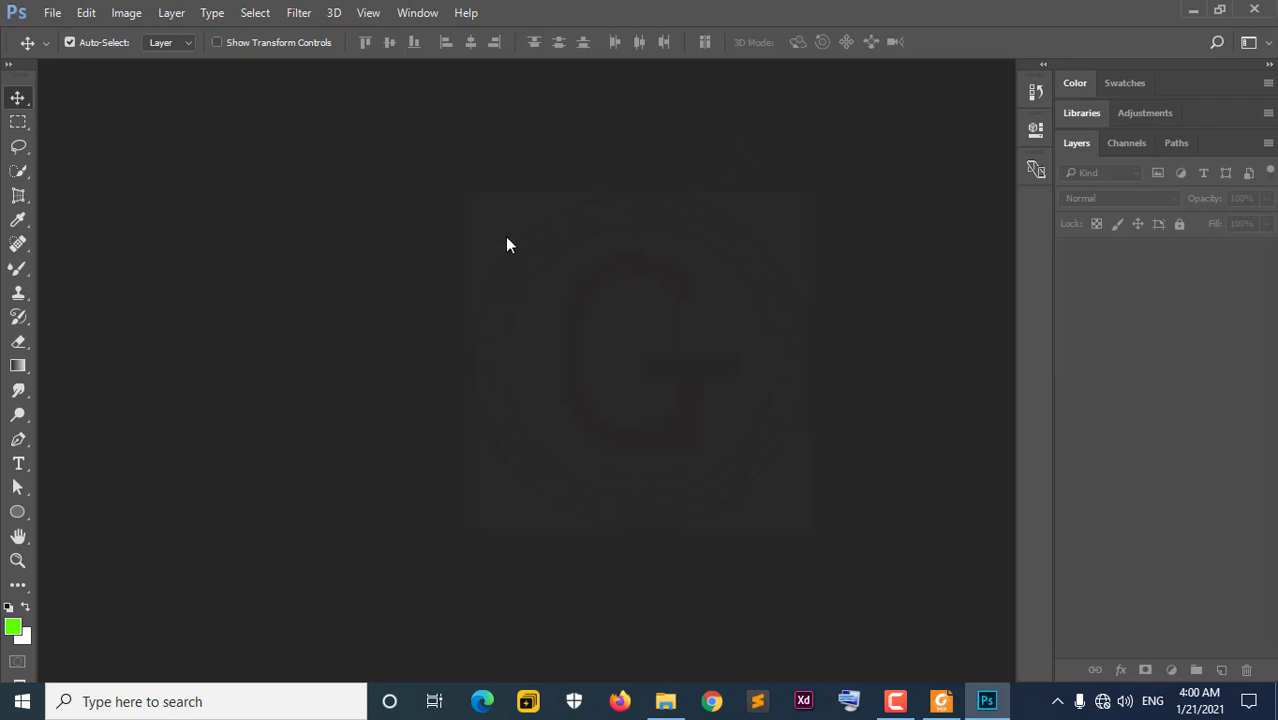
Step: Show the tools in two columns and reopen Class_15_Practise.psd
left_click(8, 64)
left_click(52, 13)
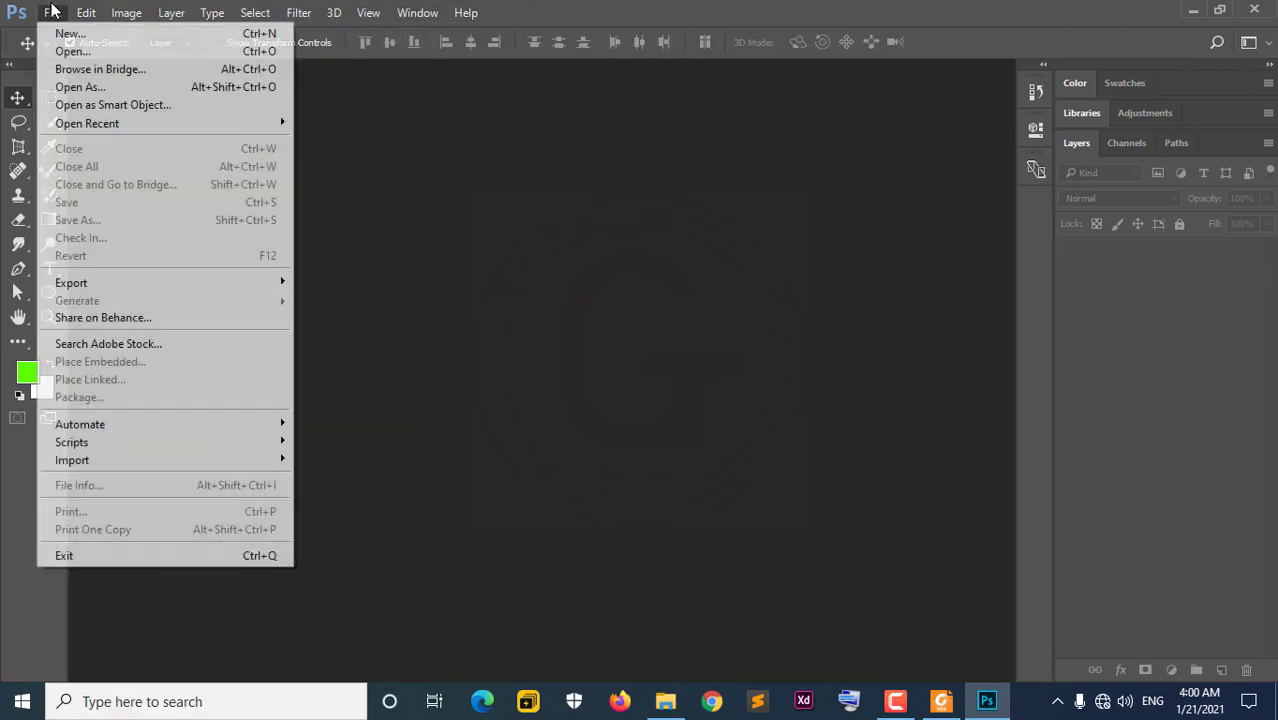
left_click(593, 8)
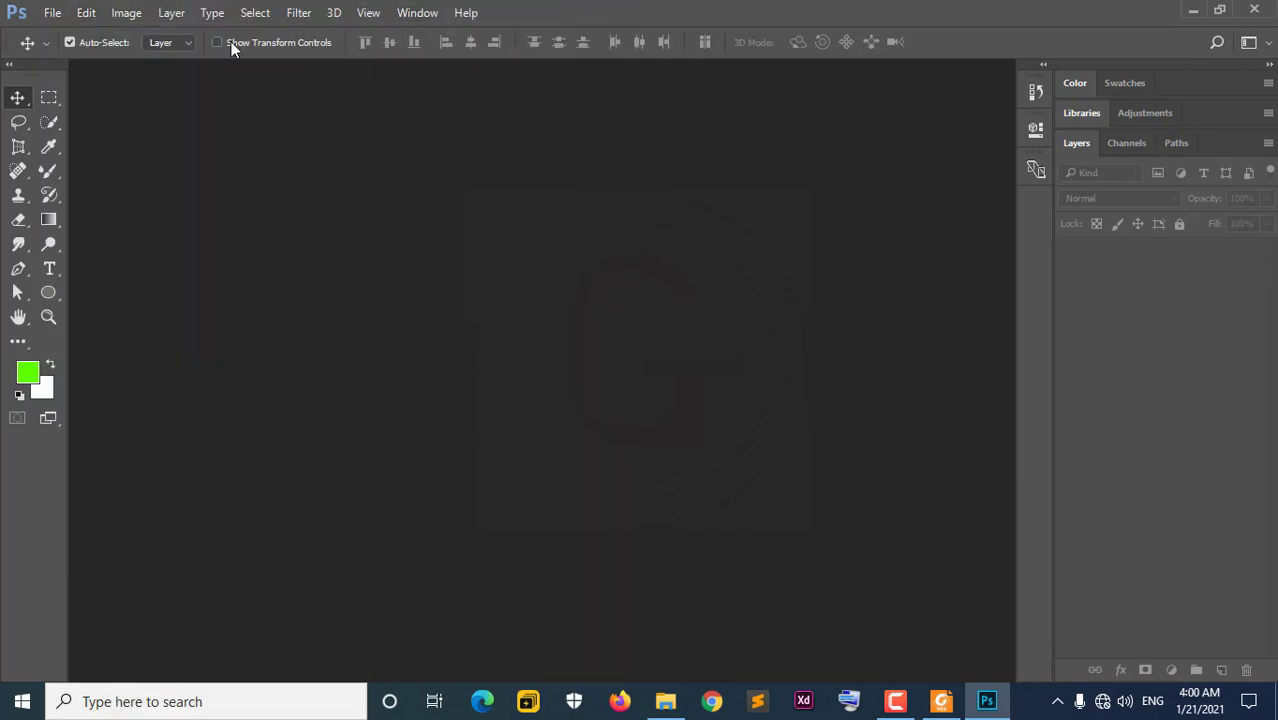
left_click(52, 13)
left_click(66, 52)
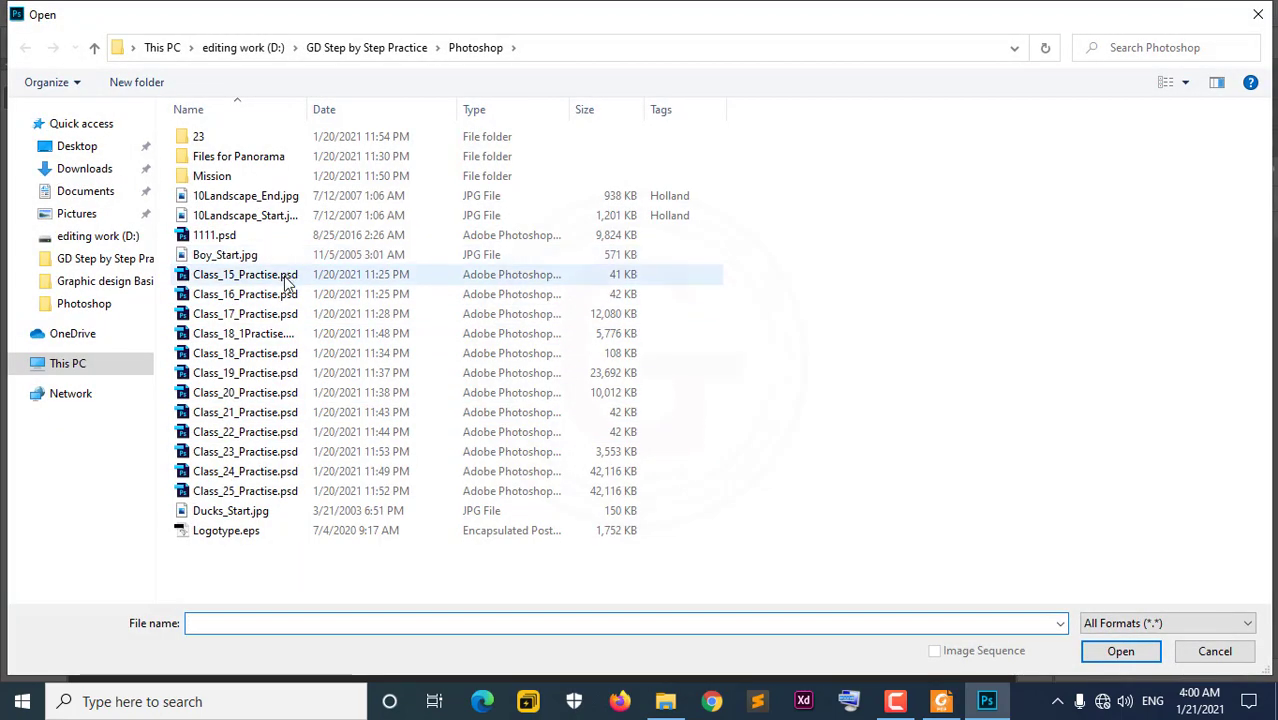
left_click(285, 279)
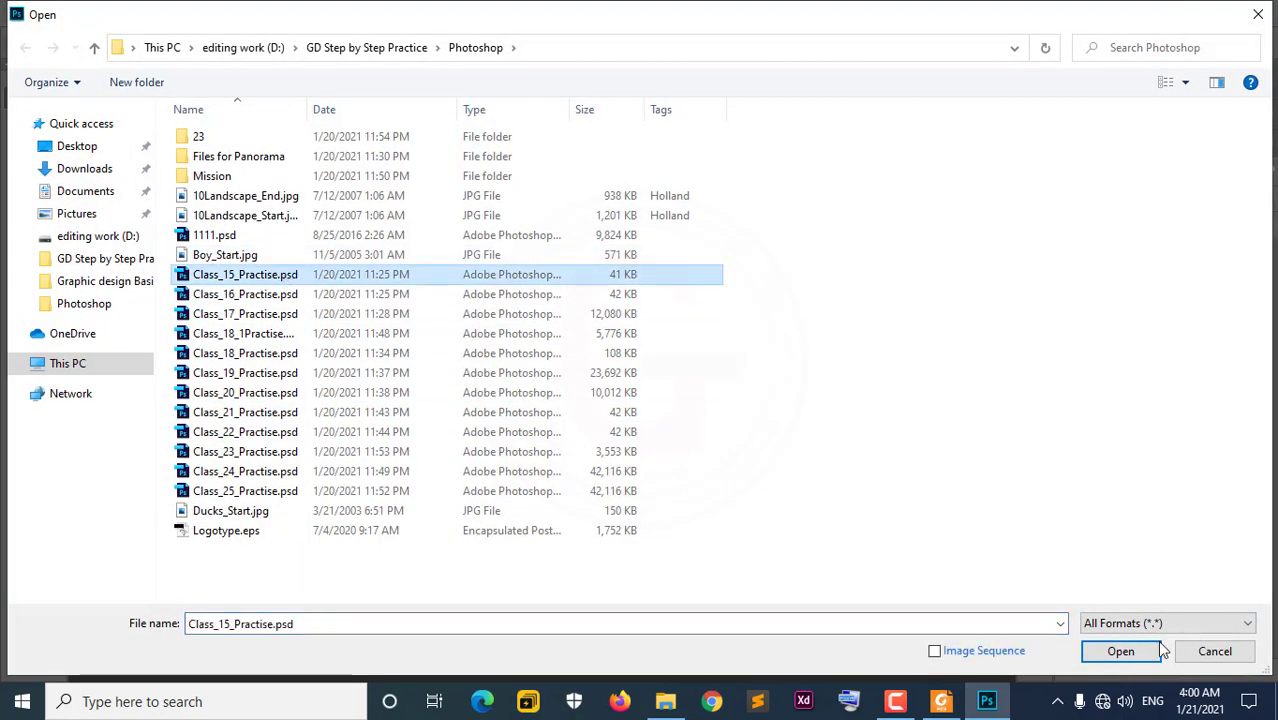
left_click(1120, 651)
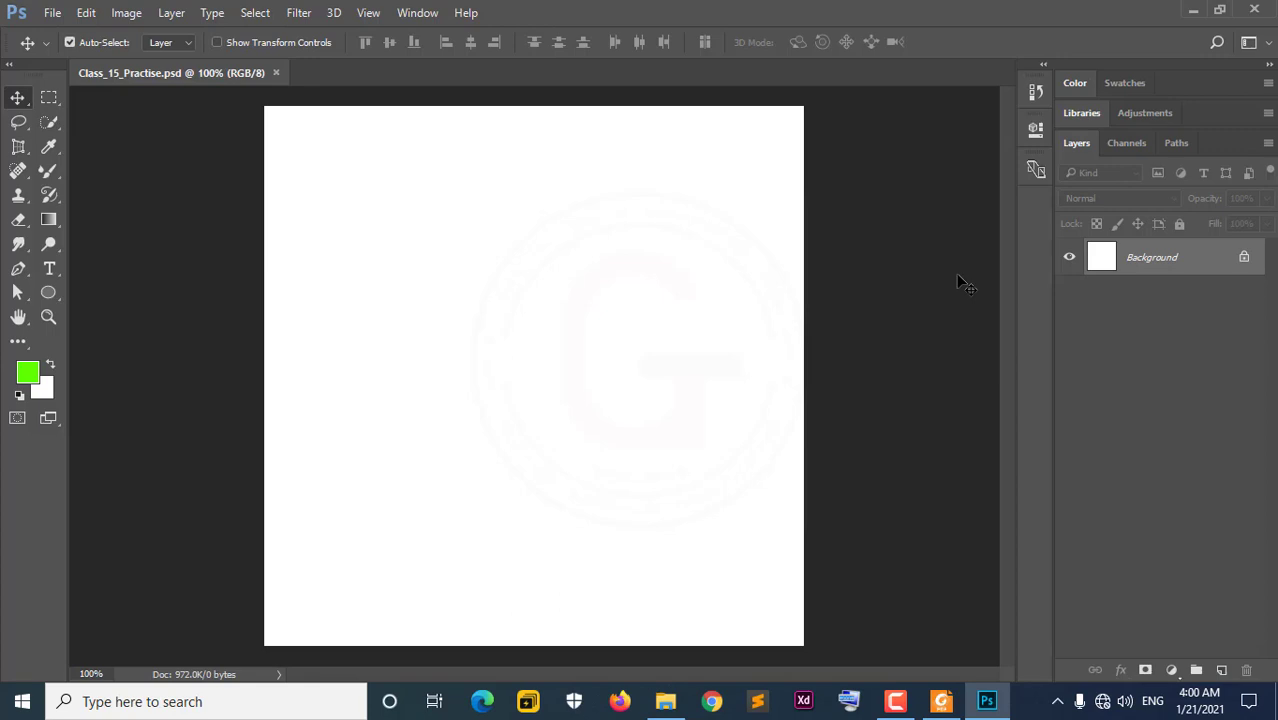
left_click(942, 702)
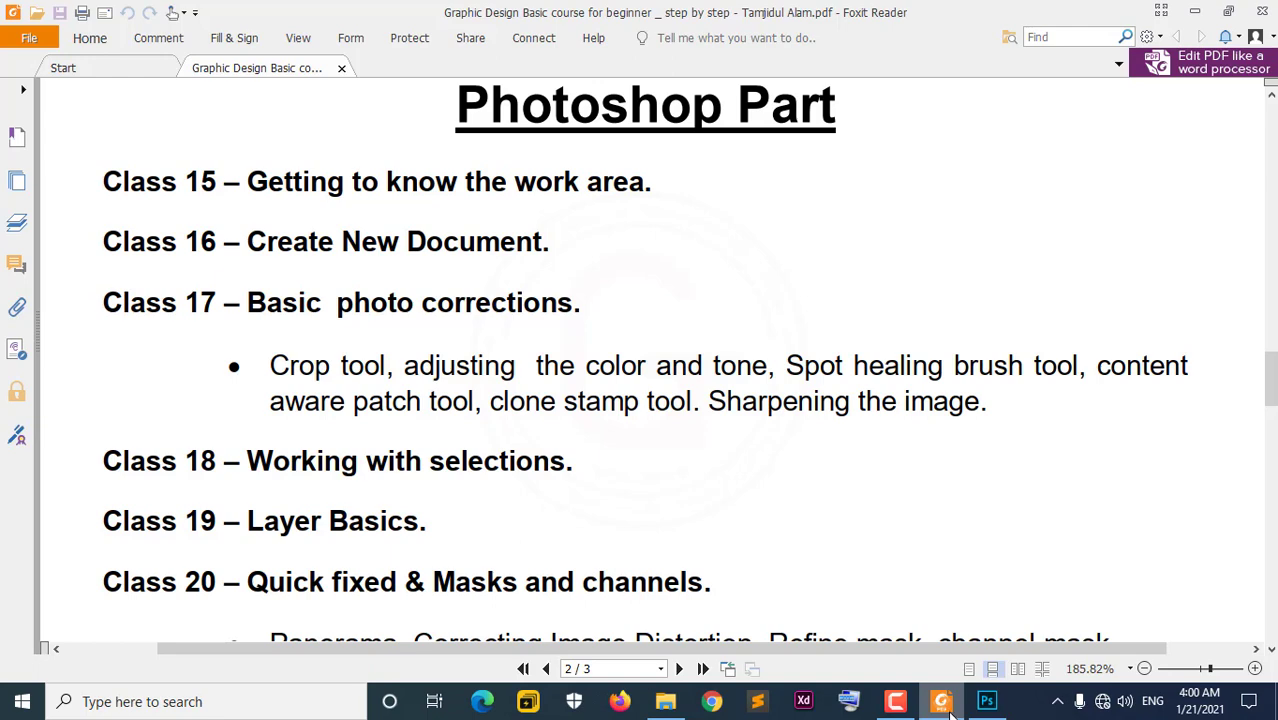
left_click(949, 706)
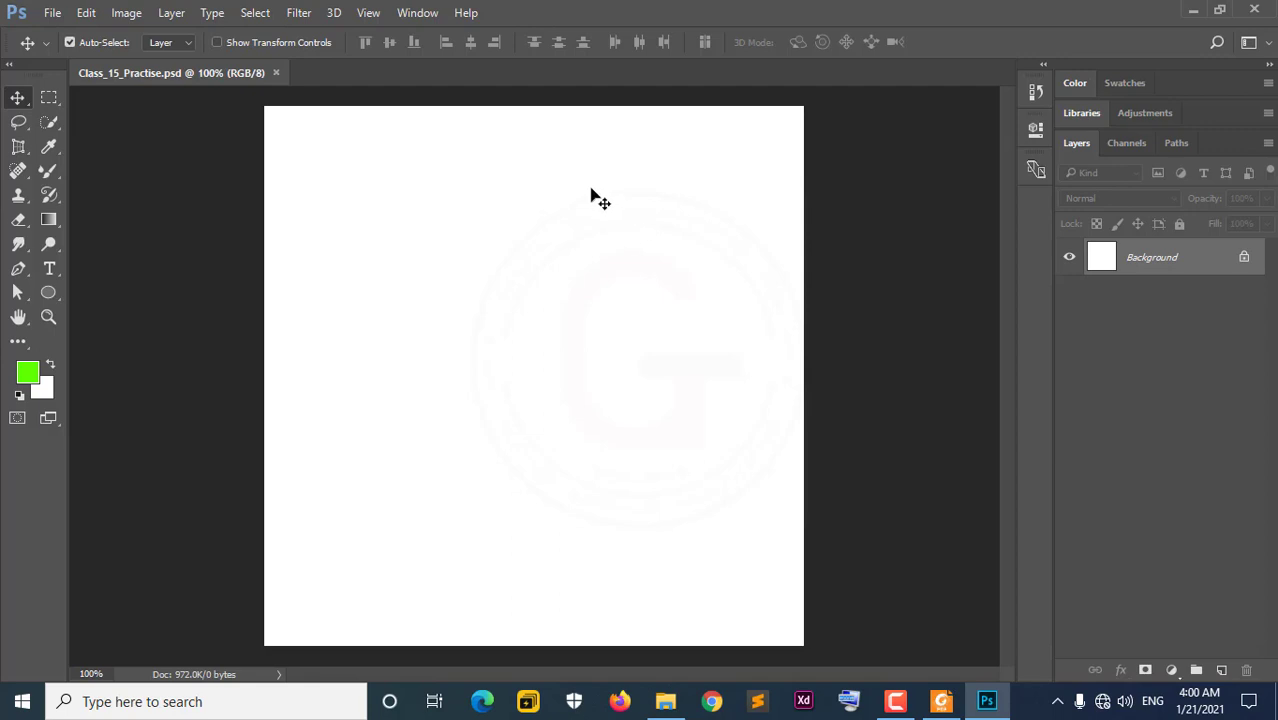
left_click(948, 704)
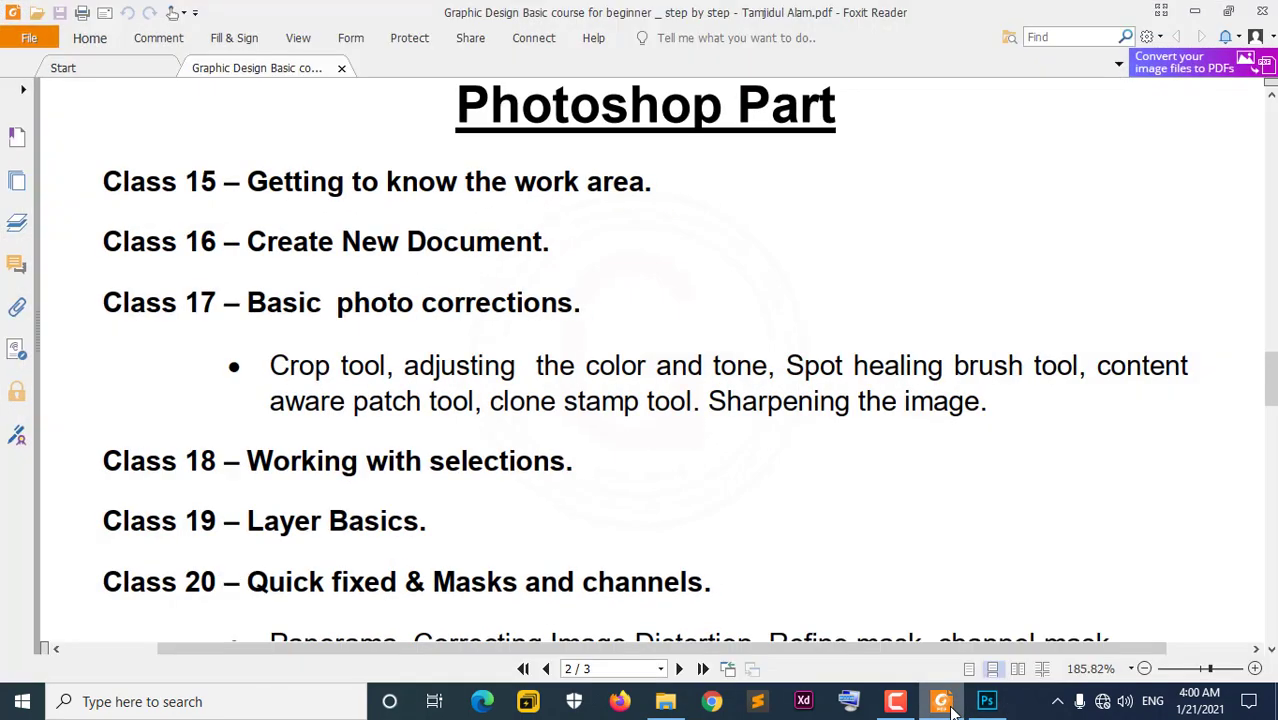
left_click(987, 701)
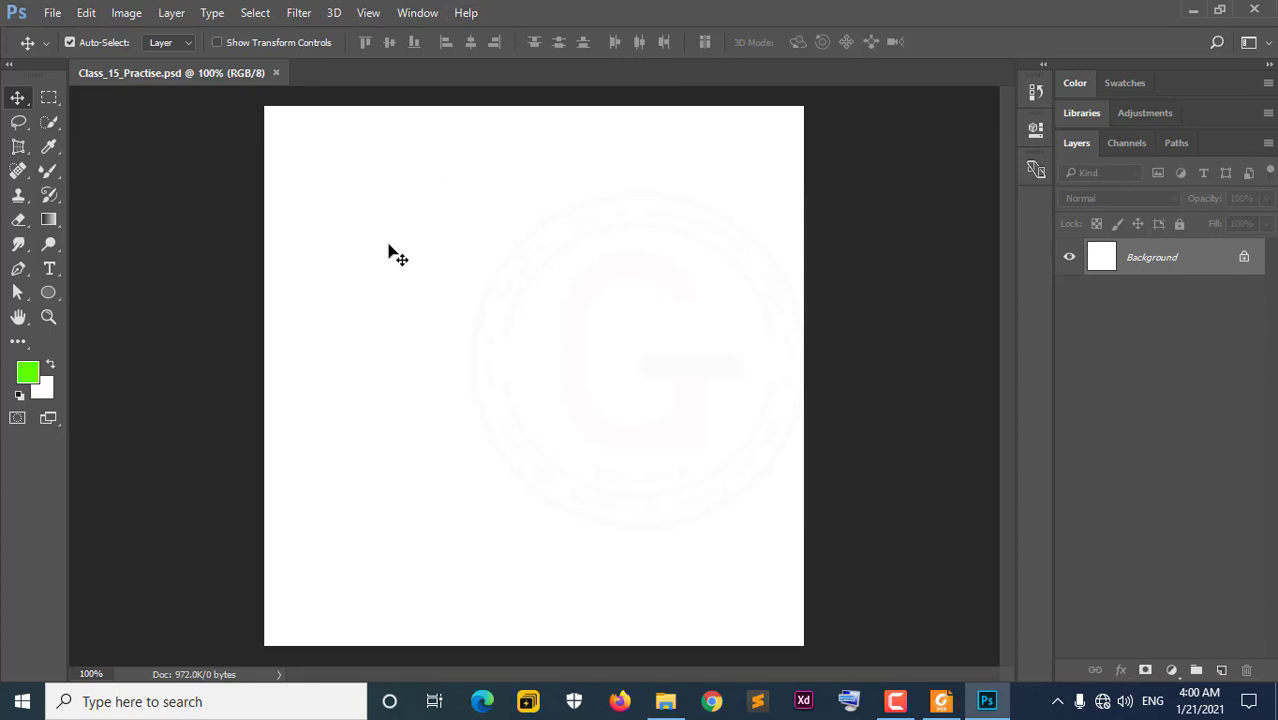
Step: Draw a green 168 × 212 px ellipse in the canvas upper left, then return to the Move Tool
left_click(48, 292)
mouse_move(326, 195)
left_mouse_down()
mouse_move(447, 290)
mouse_move(484, 394)
left_mouse_up()
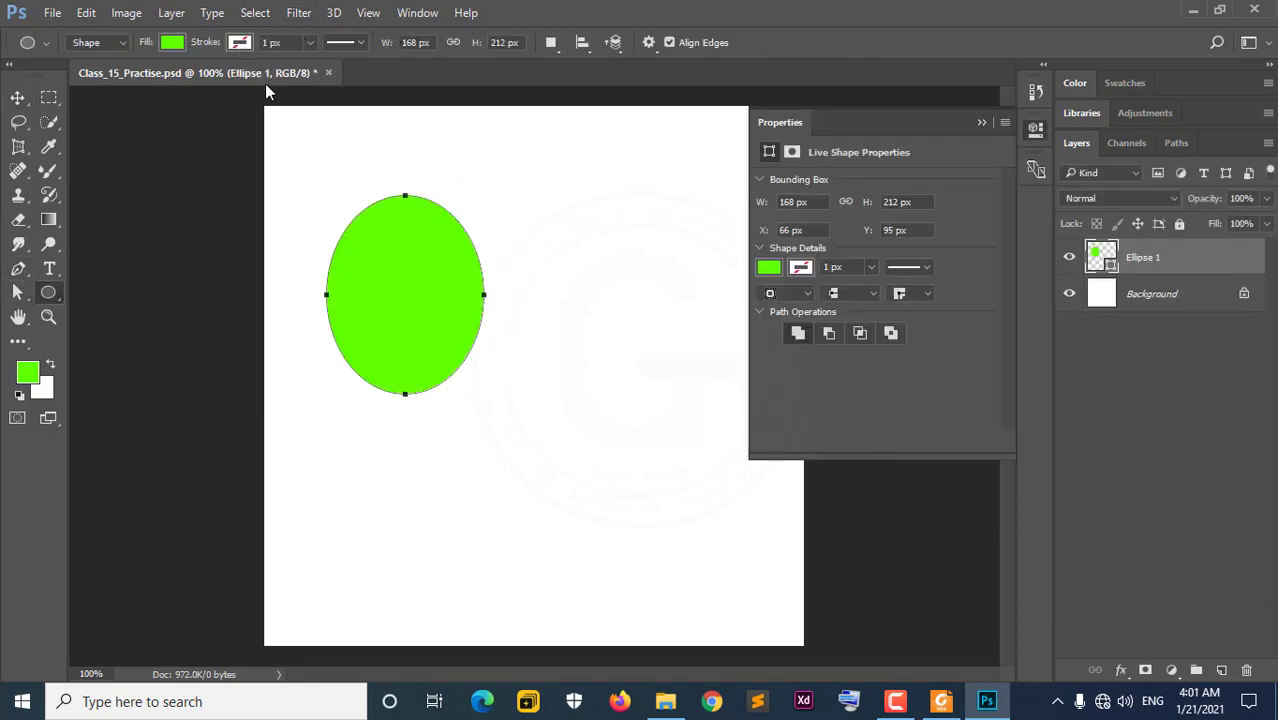
left_click(17, 97)
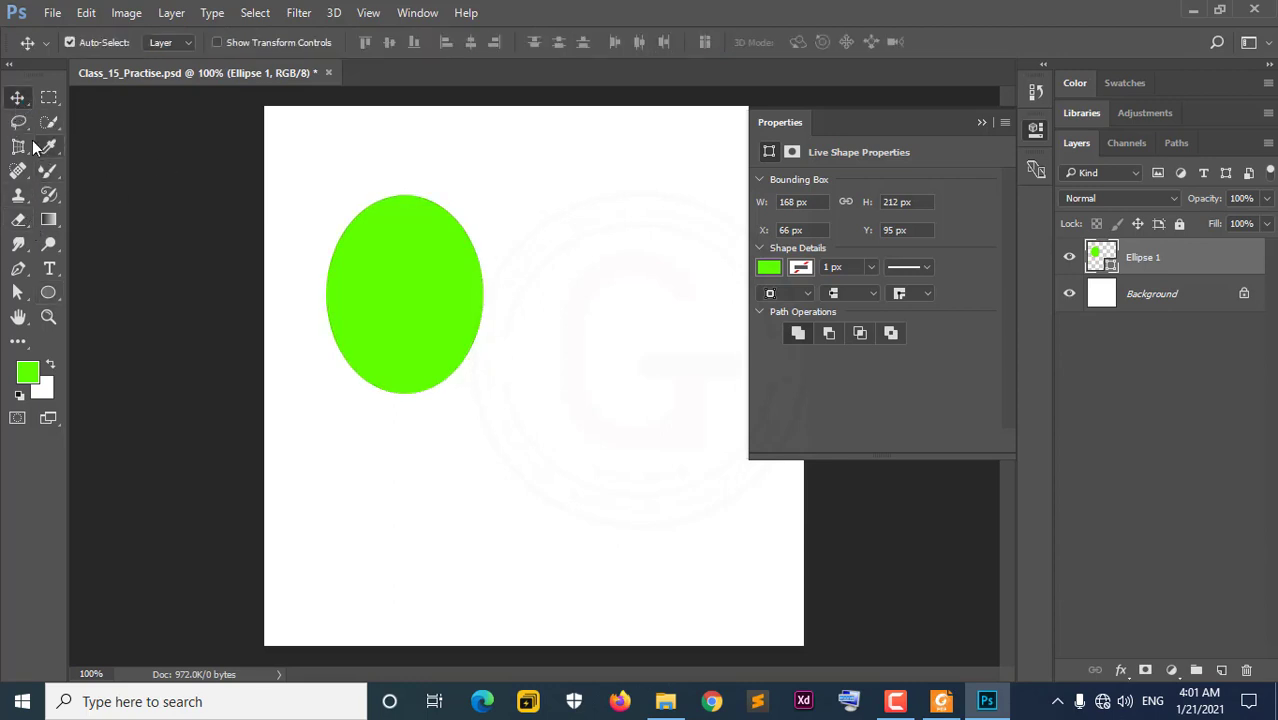
Step: Open 10Landscape_Start.jpg from File > Open as a second document tab
left_click(50, 14)
left_click(60, 49)
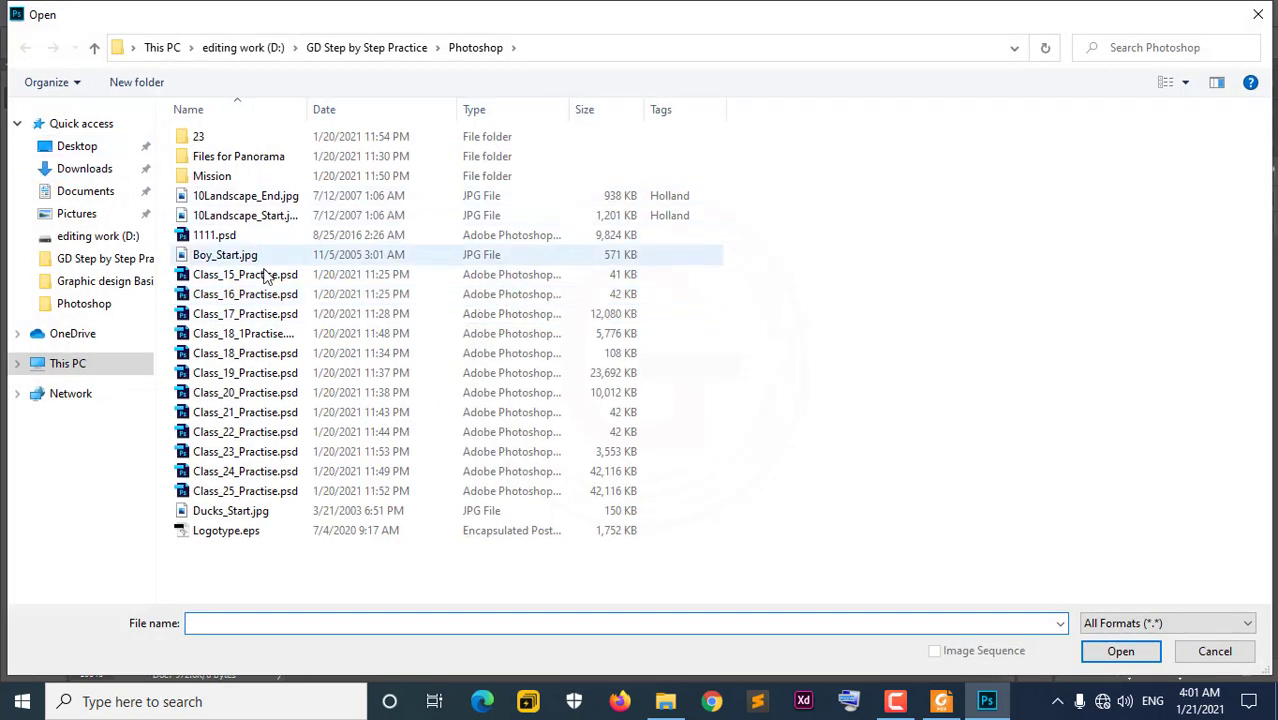
left_click(208, 216)
left_click(1145, 651)
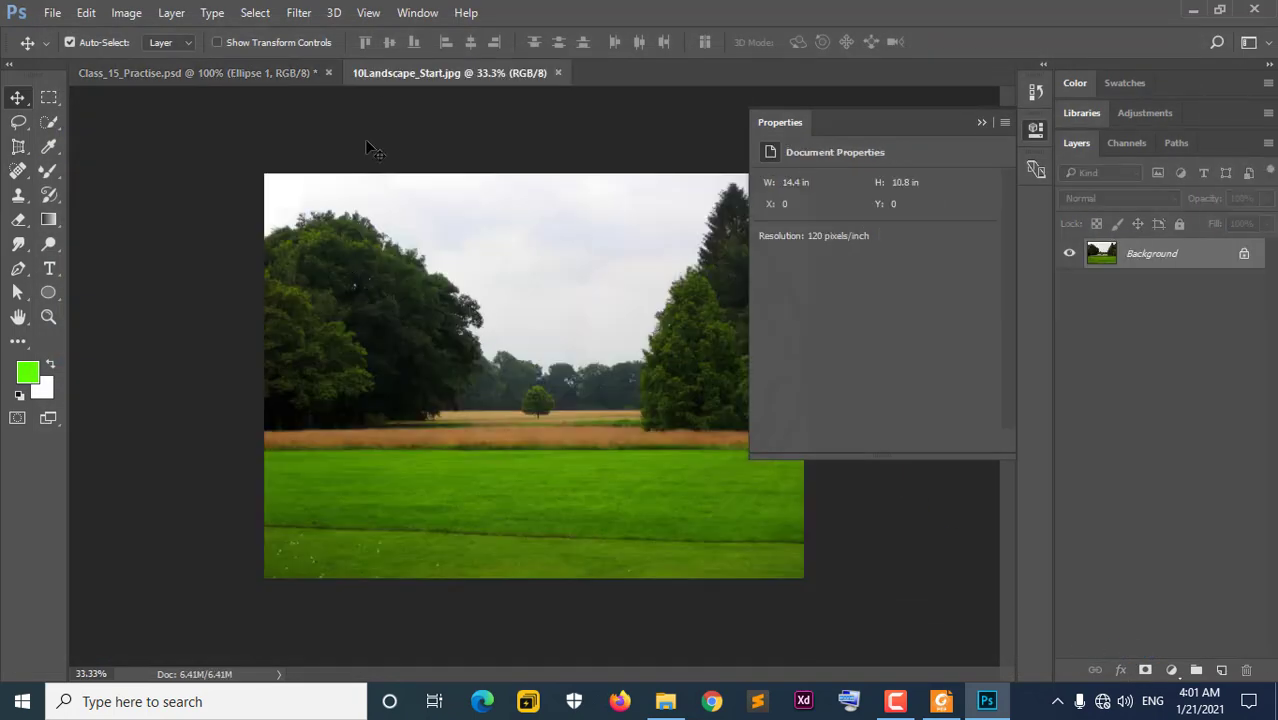
Step: Close the Properties panel and briefly check the course outline PDF in Foxit
left_click(981, 123)
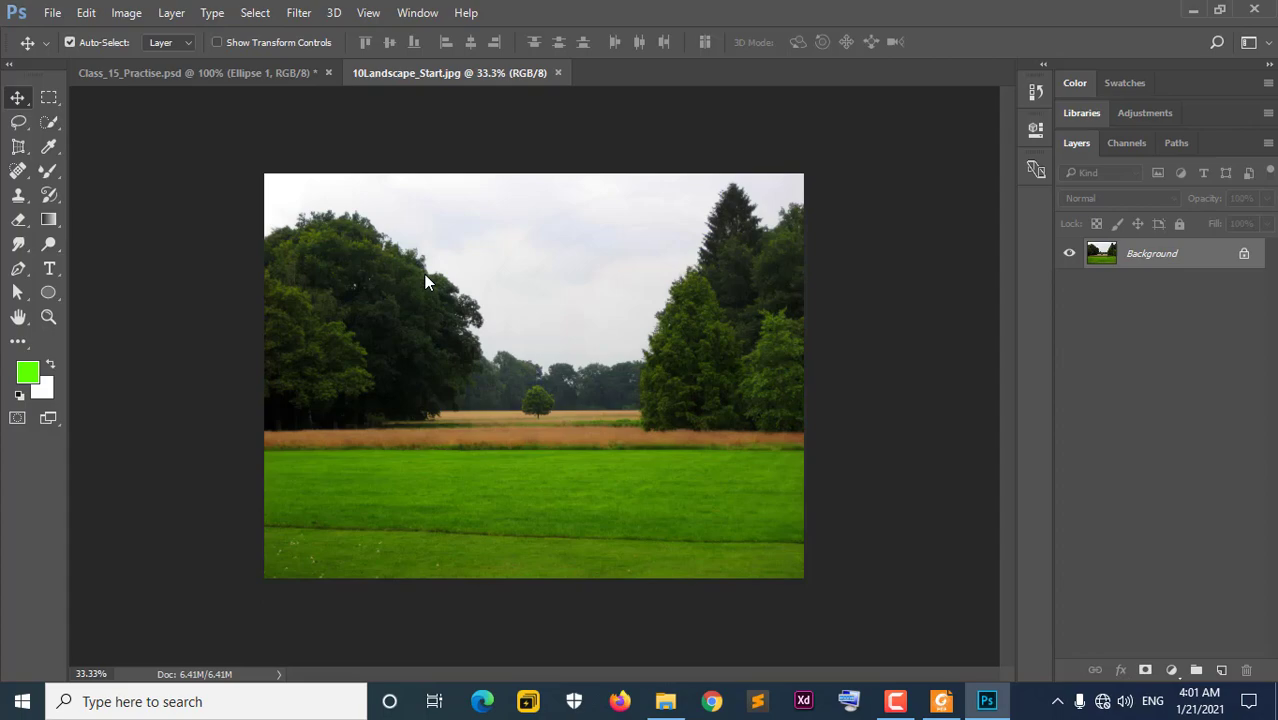
left_click(941, 701)
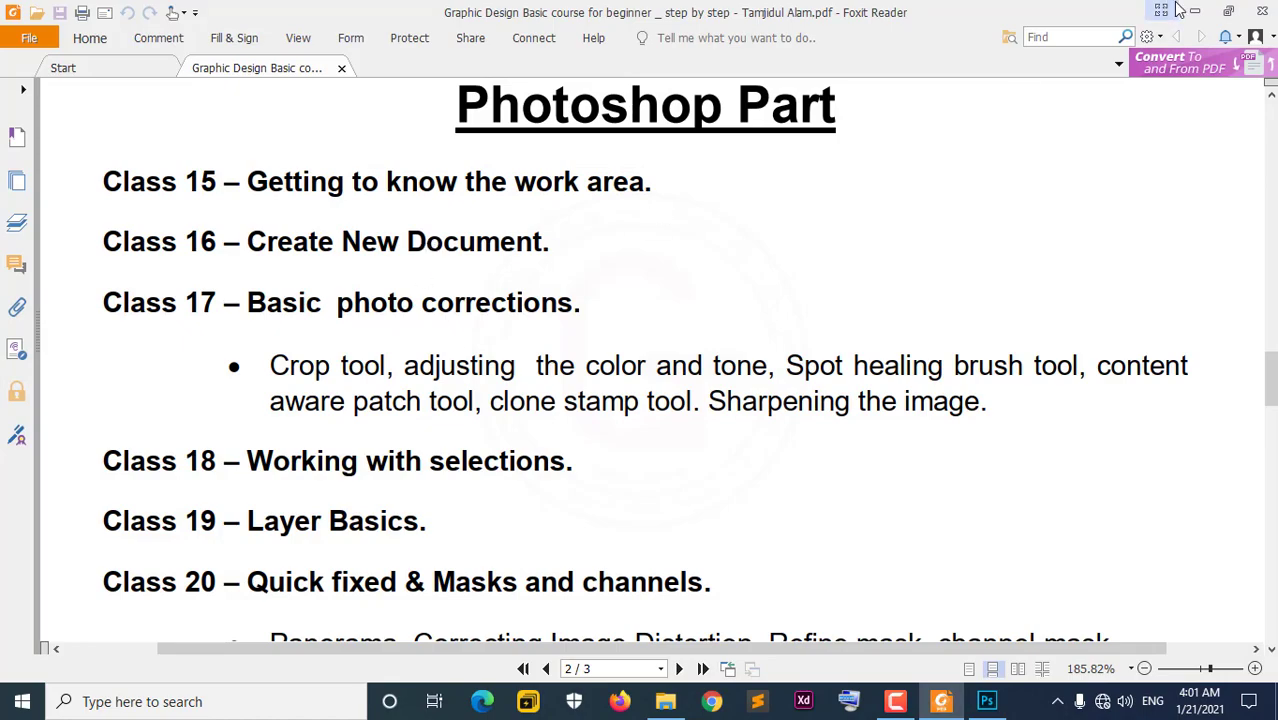
left_click(1191, 12)
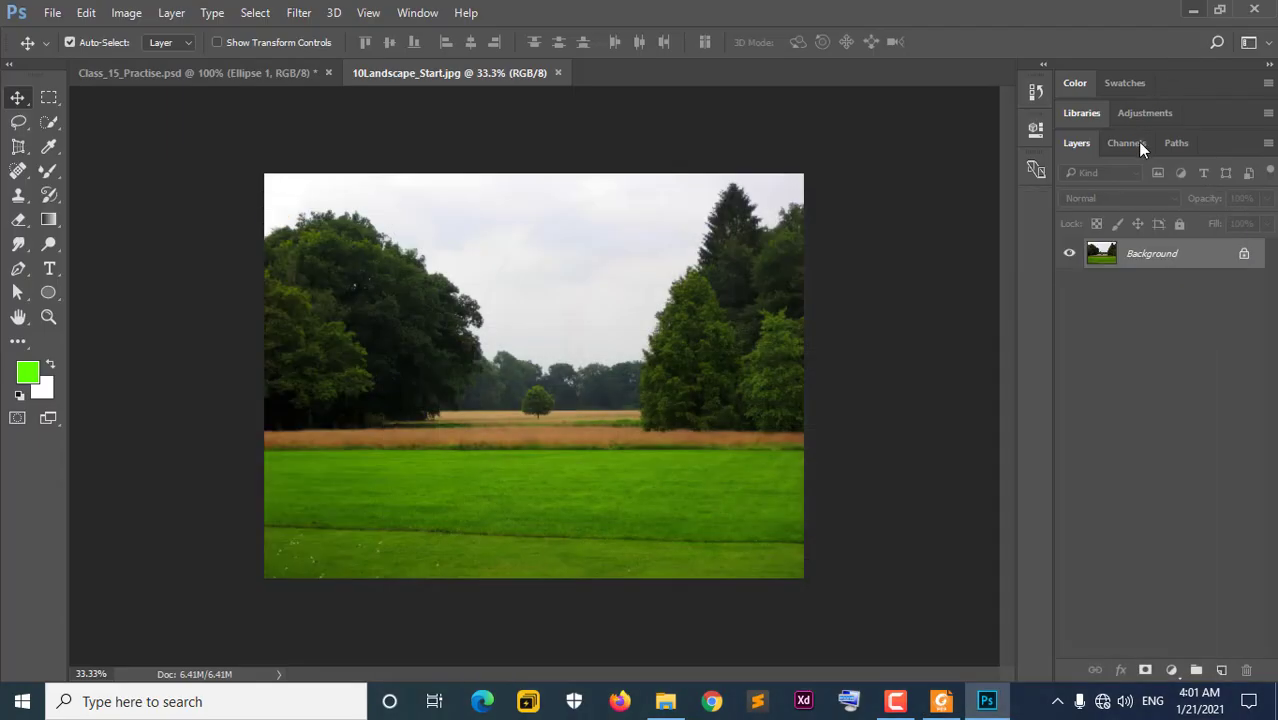